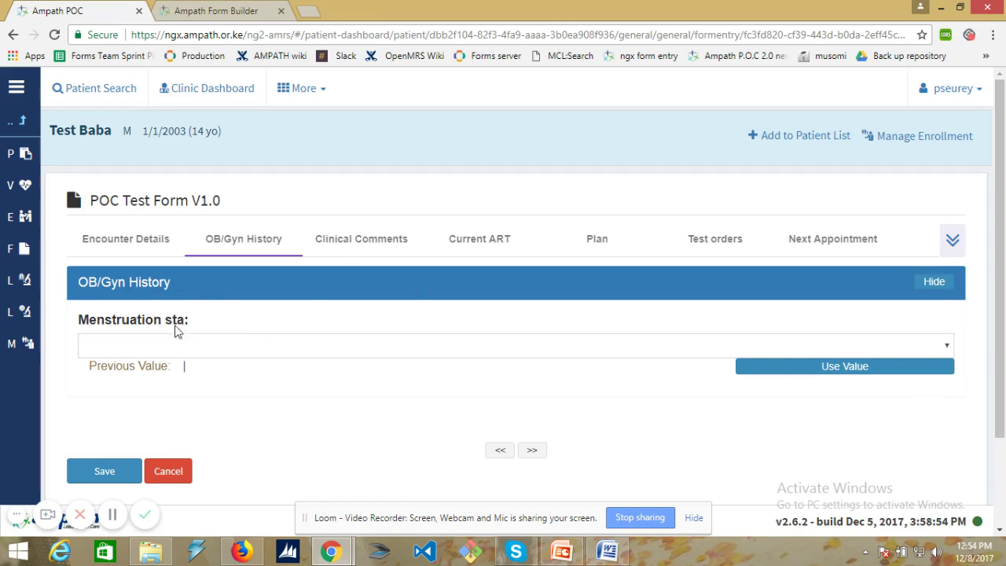
- Switch to the Form Builder tab showing the POC forms list
click(203, 11)
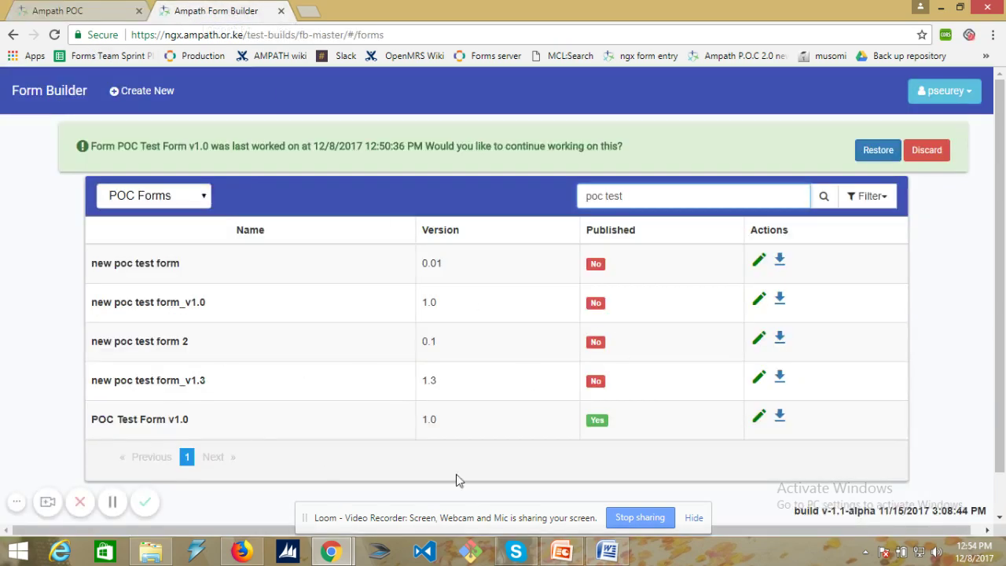
- Try opening POC Test Form v1.0 in the editor, which hangs while loading
click(759, 416)
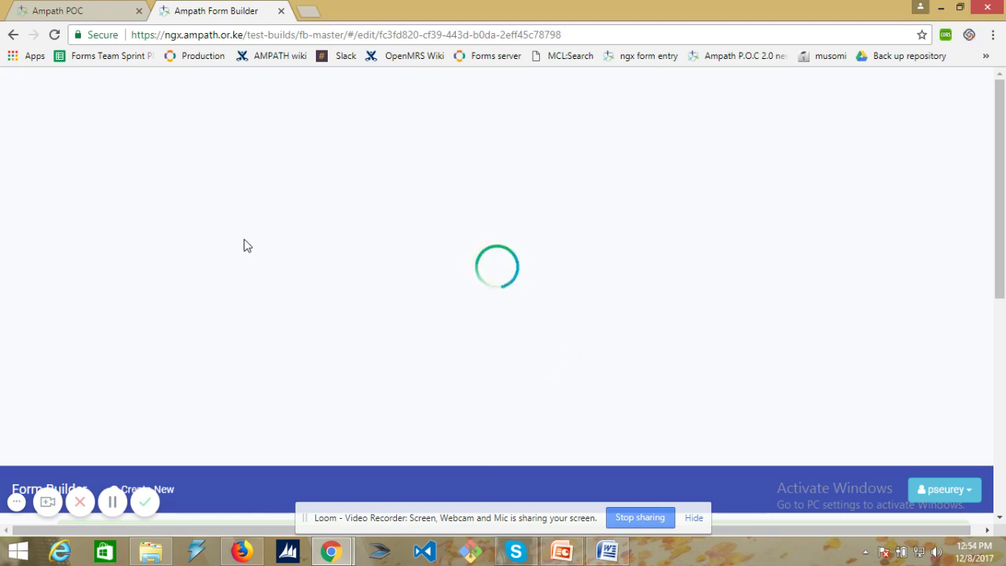
scroll(244, 246, down, 2)
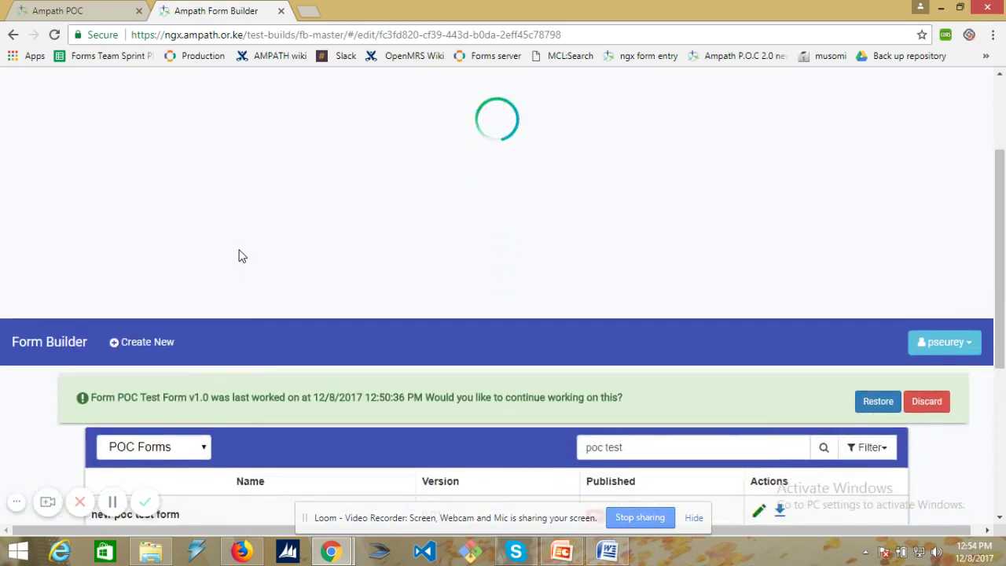
scroll(242, 256, up, 2)
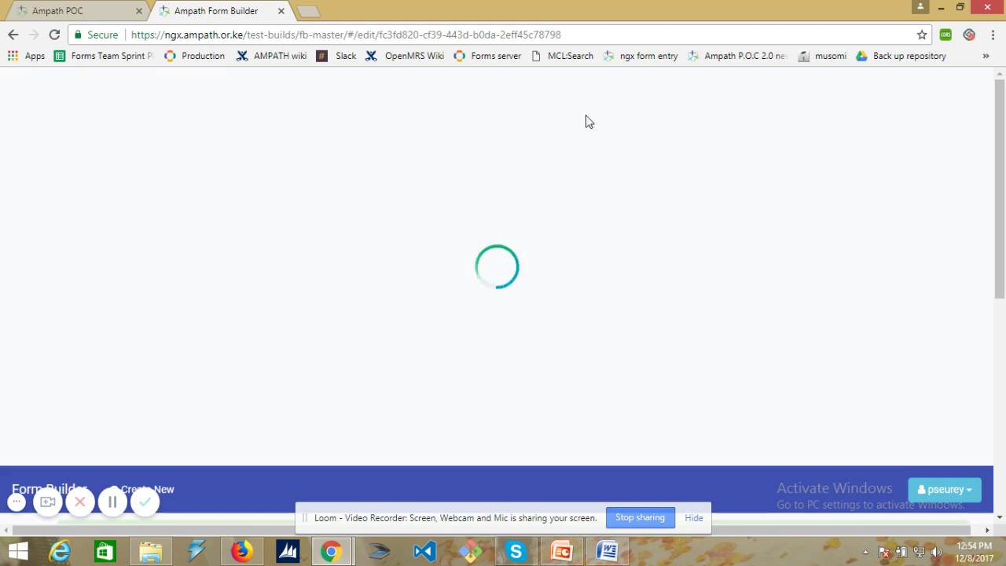
click(570, 35)
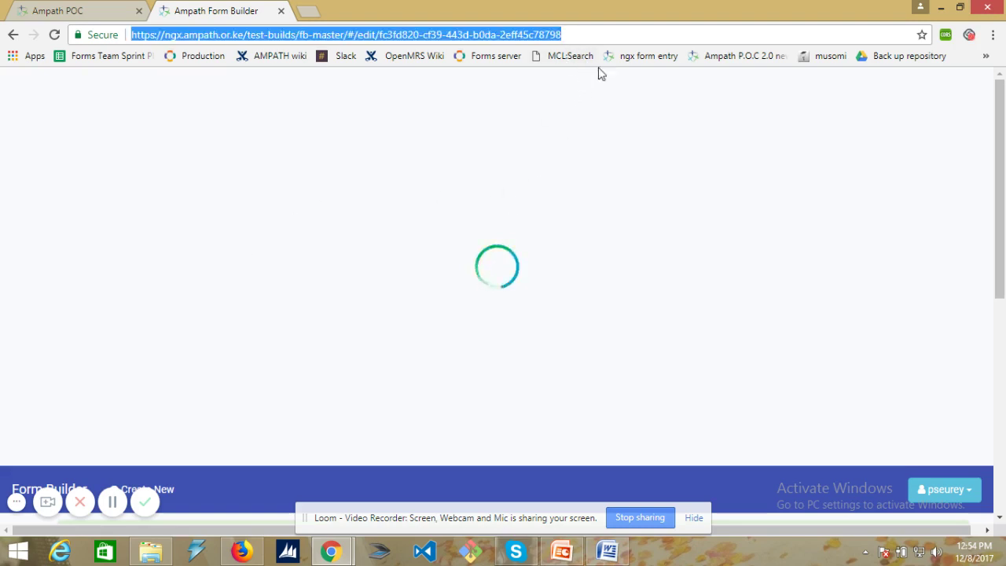
drag(561, 35, 347, 36)
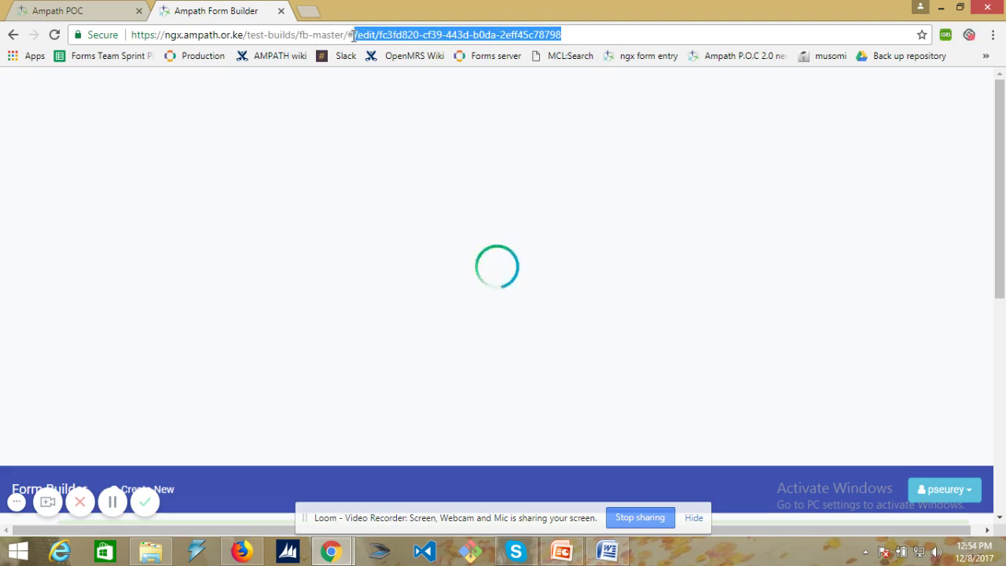
key(BackSpace)
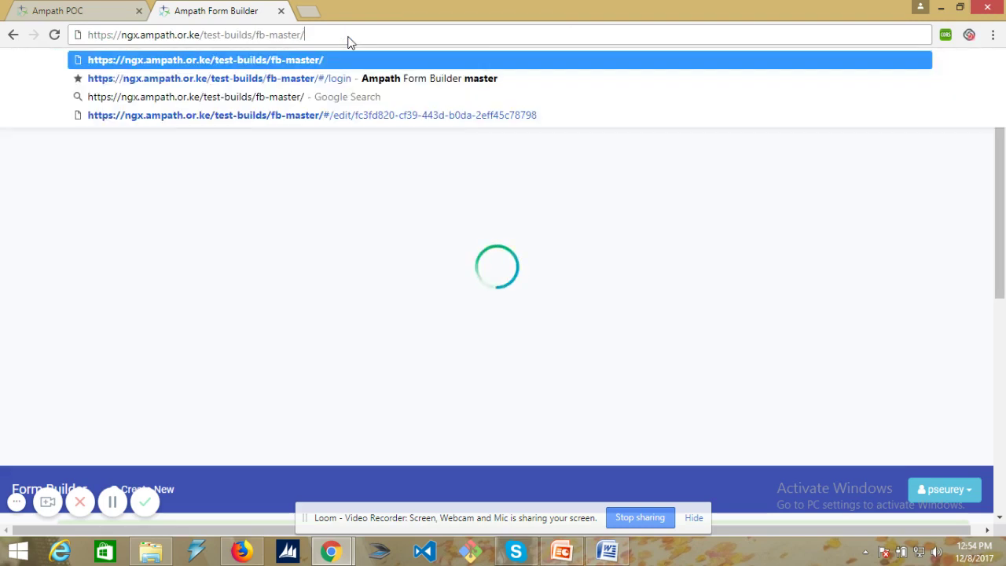
key(Return)
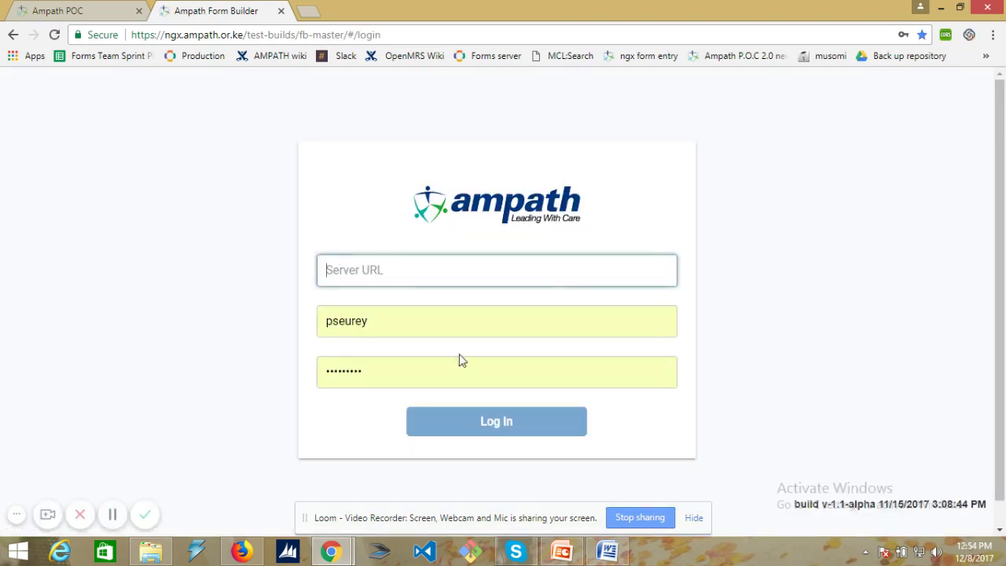
- Log into Form Builder using the test2.ampath.or.ke:8443/amrs server
text(tes)
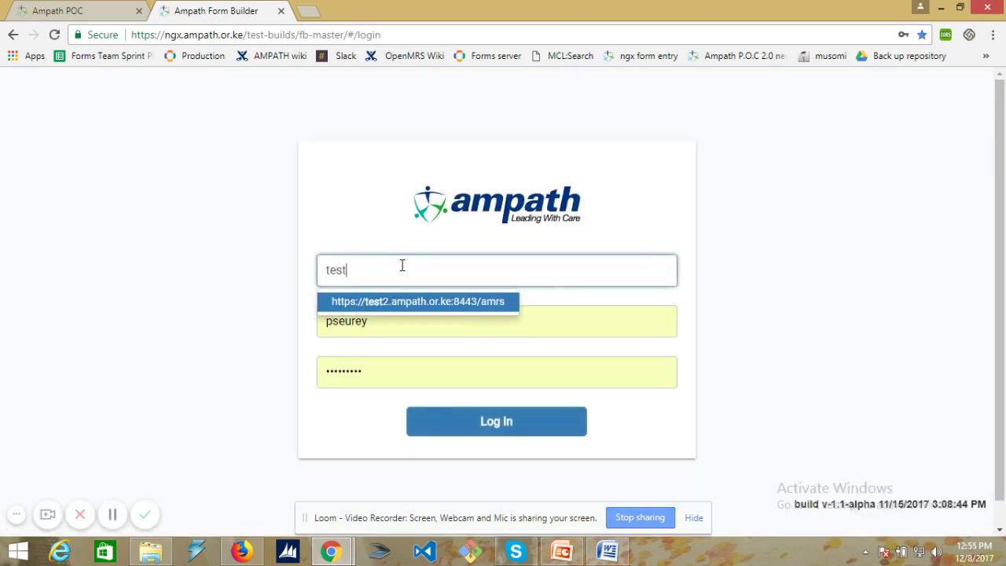
text(t)
click(418, 301)
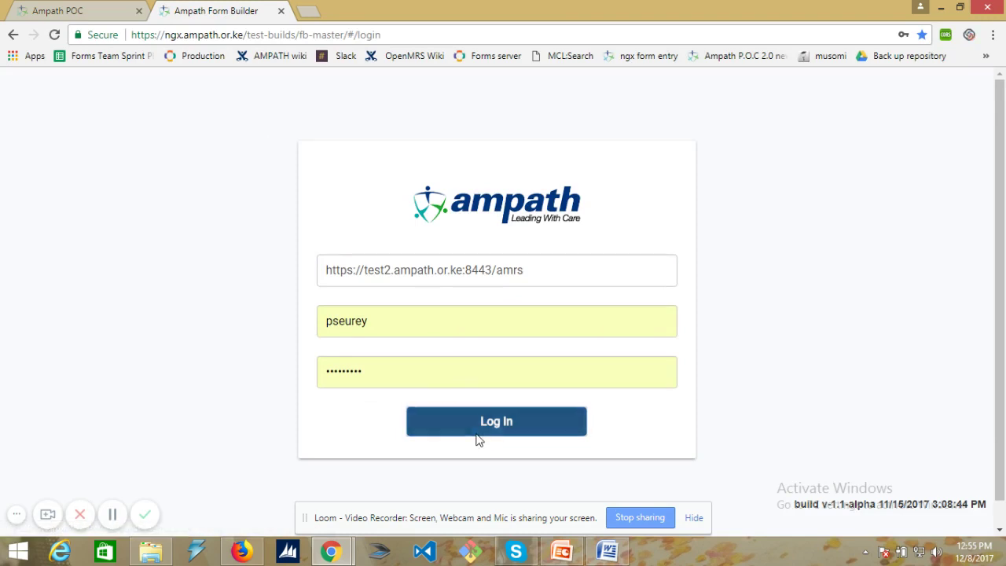
click(474, 428)
- Search forms for 'poc test' and open POC Test Form v1.0 for editing
click(655, 148)
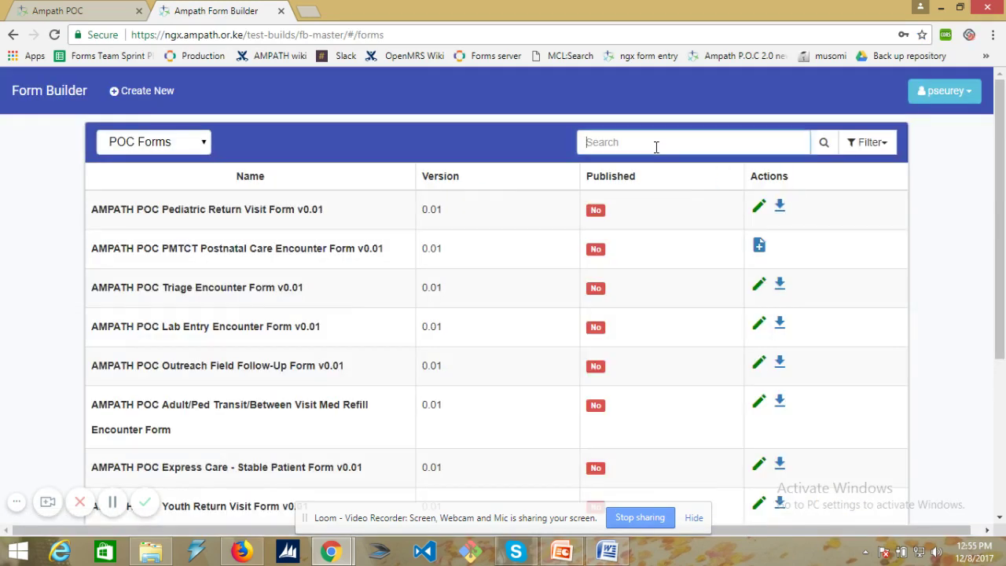
text(poc test)
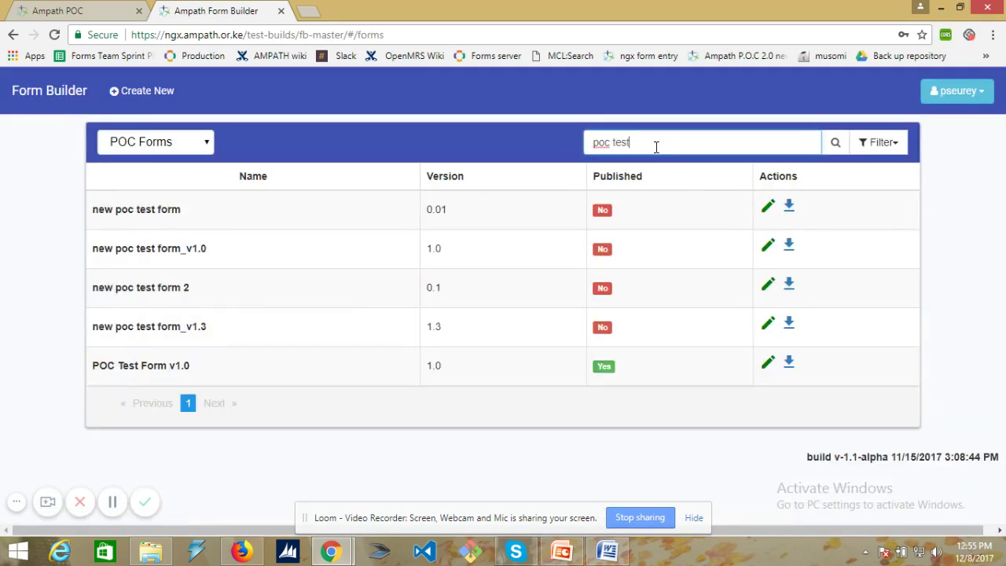
click(767, 363)
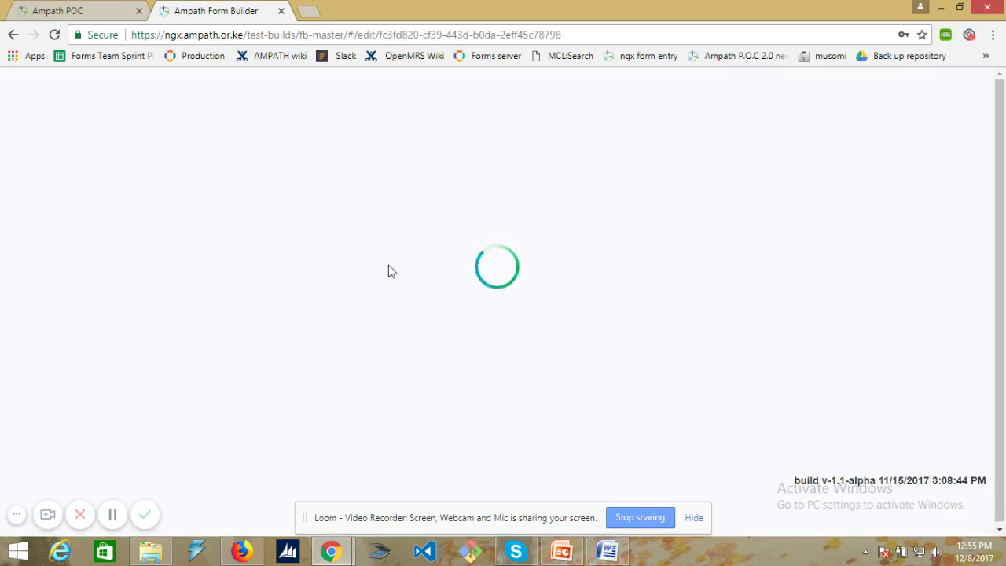
- Expand OB/Gyn History and relabel 'Menstruation sta:' to 'Menstruation status:' in the schema
click(22, 91)
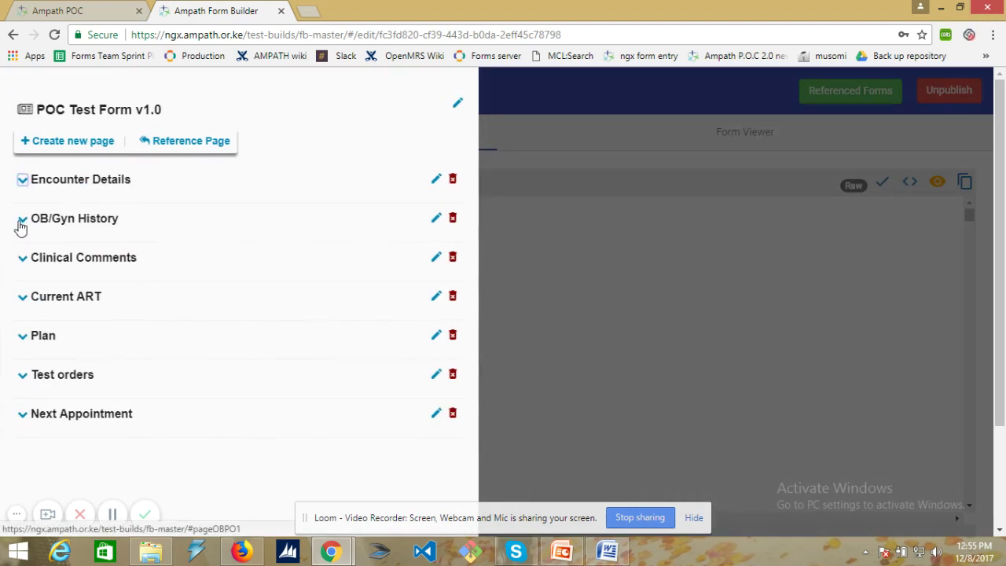
click(22, 221)
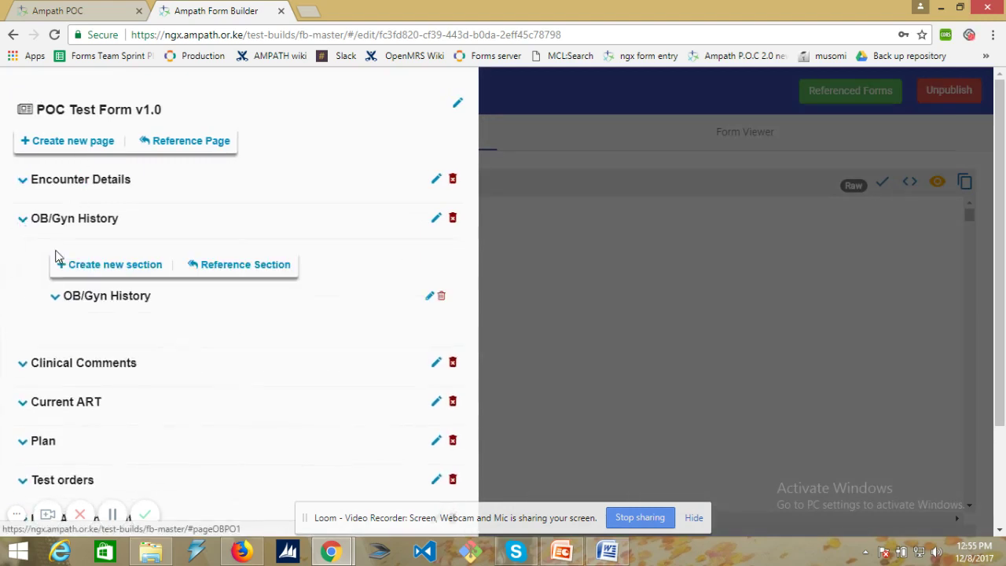
click(59, 298)
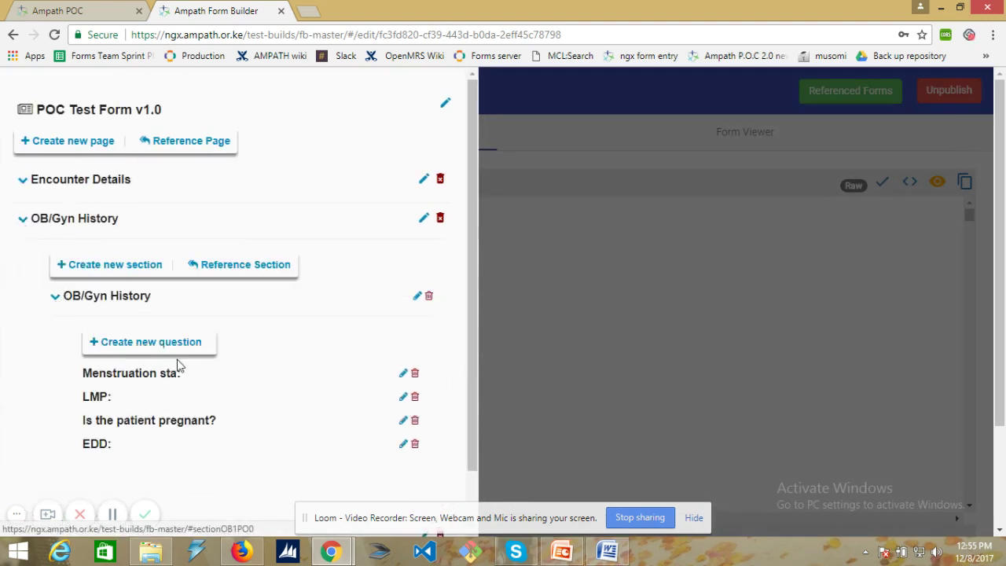
click(403, 375)
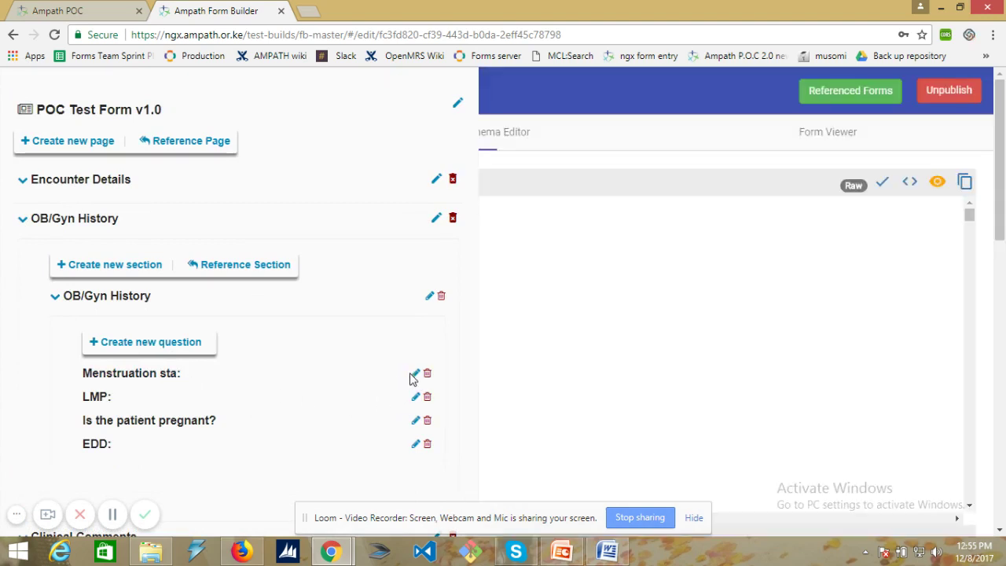
click(339, 274)
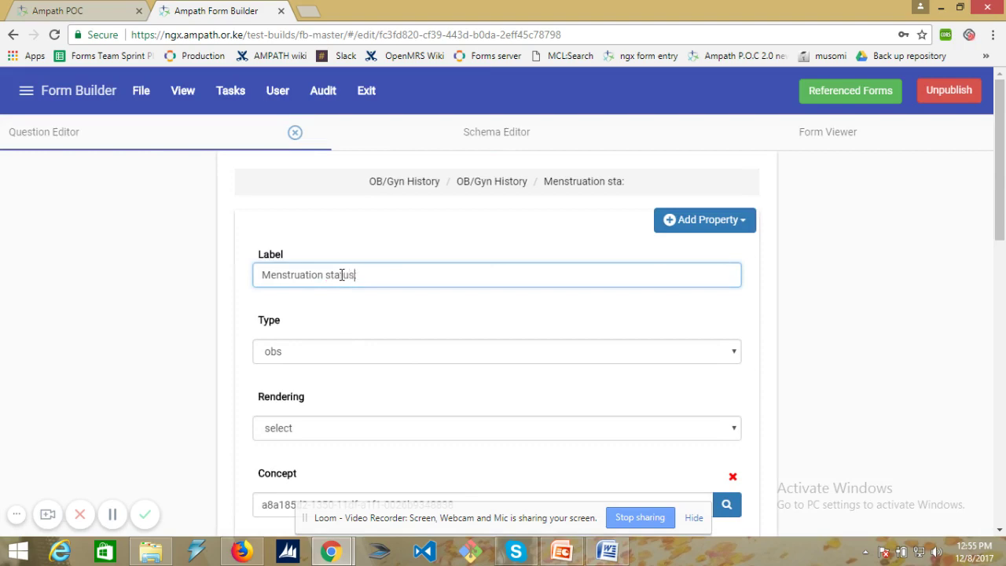
scroll(449, 399, down, 15)
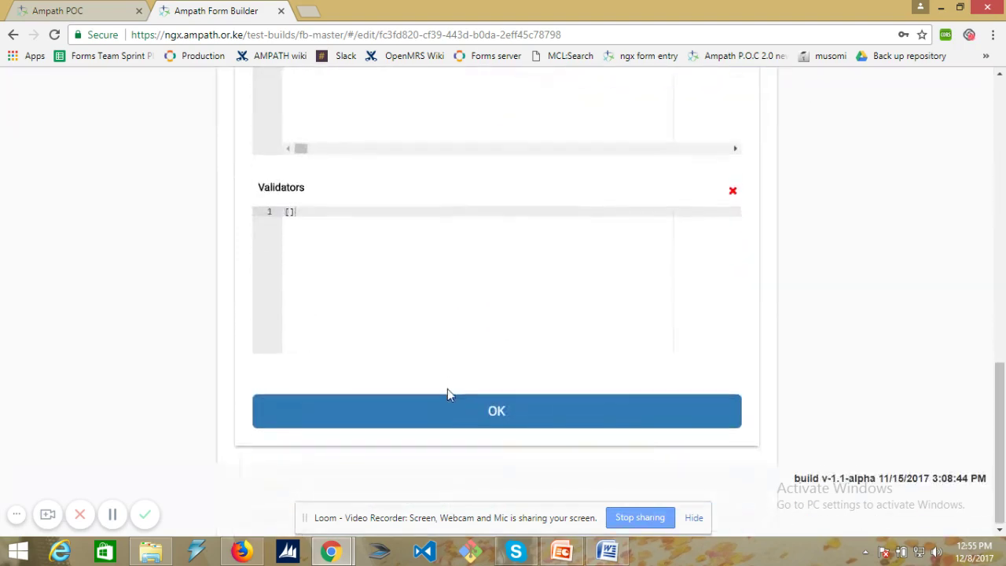
click(454, 414)
scroll(419, 269, up, 15)
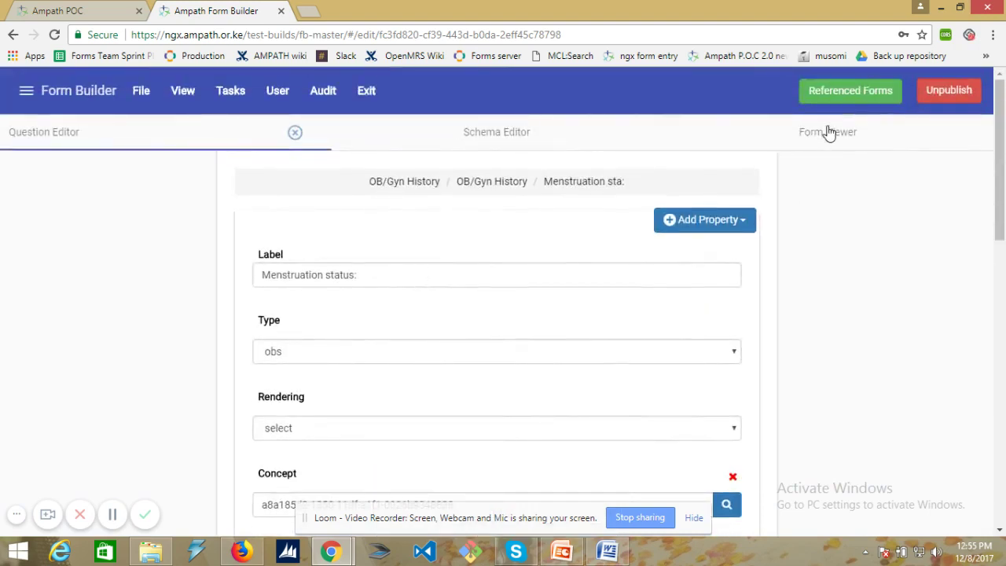
- Preview the OB/Gyn History section in Form Viewer to confirm 'Menstruation status:'
click(829, 147)
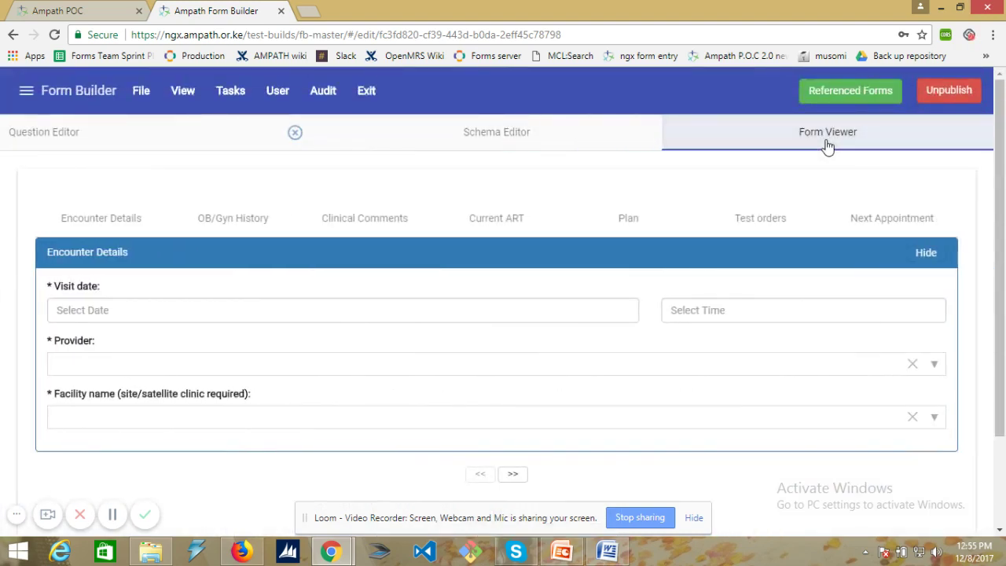
click(222, 227)
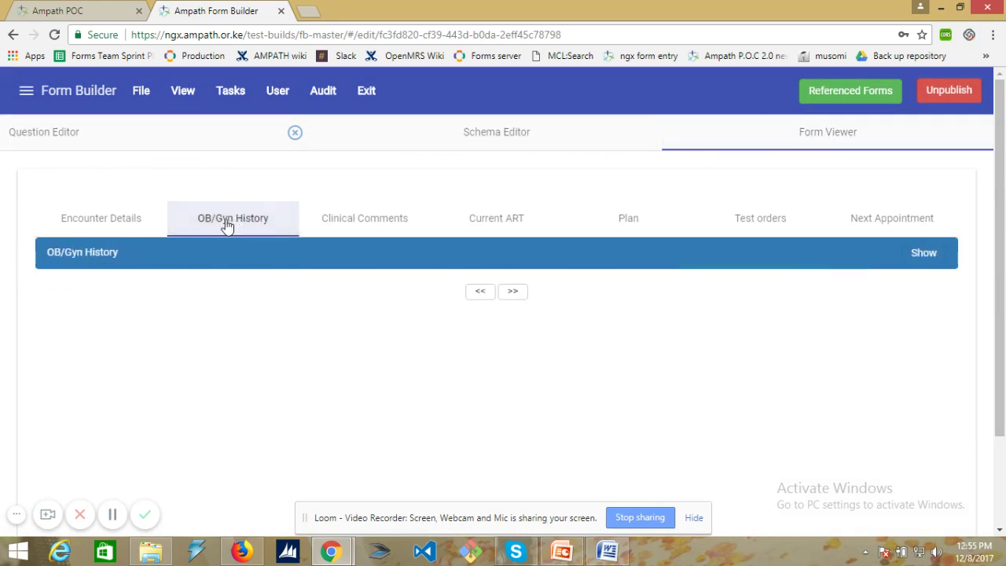
click(884, 257)
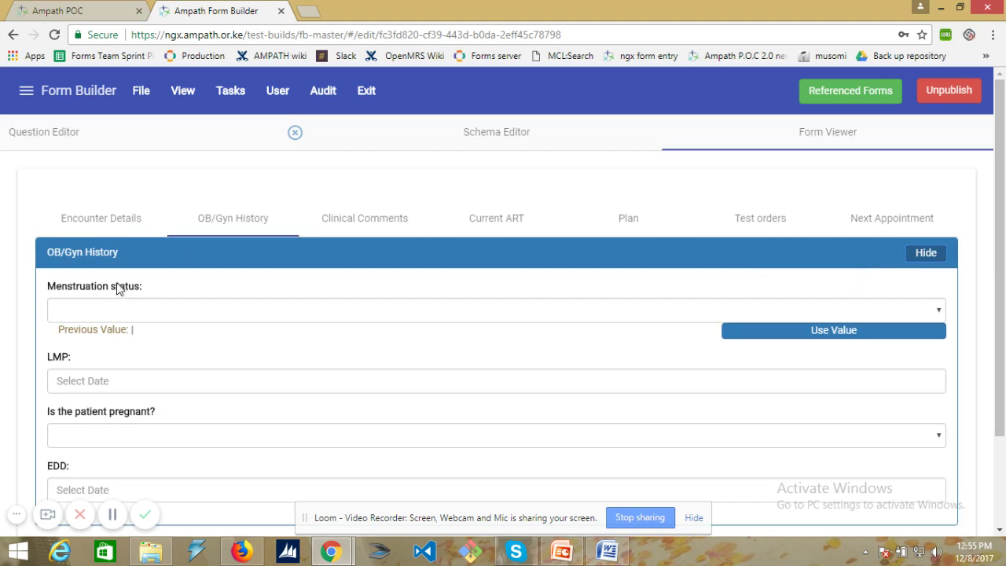
- Save the form to the server, updating the current version 1.0
click(140, 91)
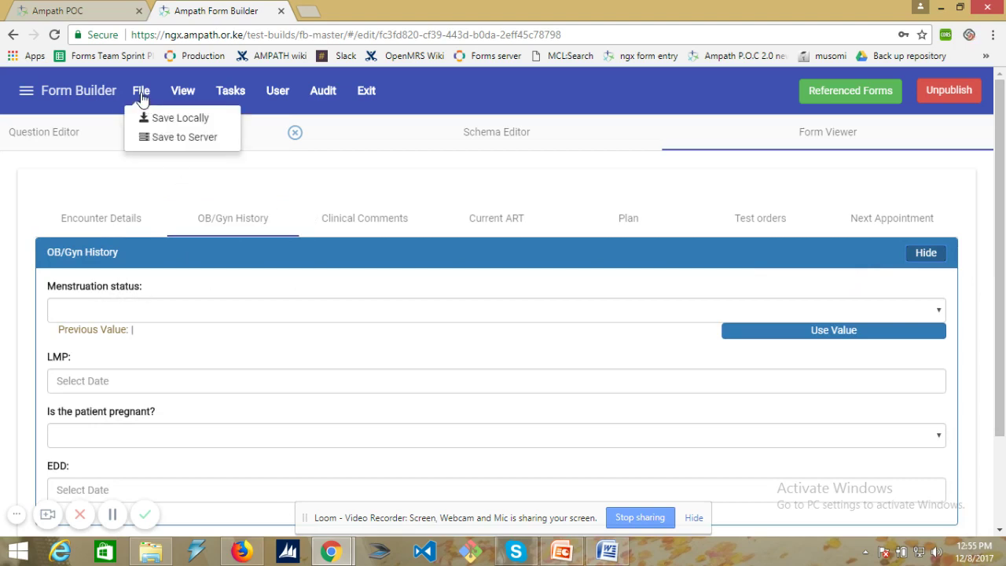
click(180, 138)
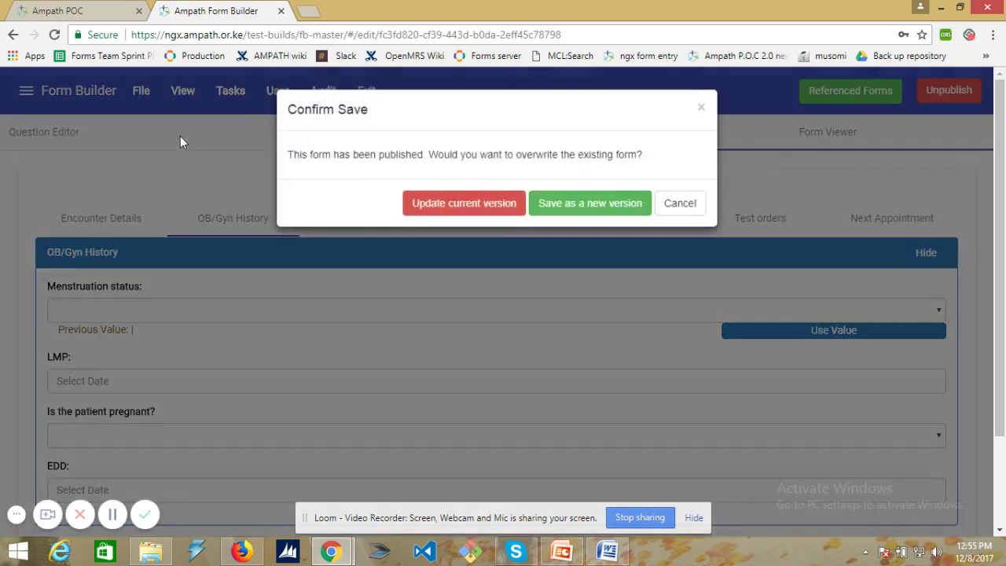
click(463, 210)
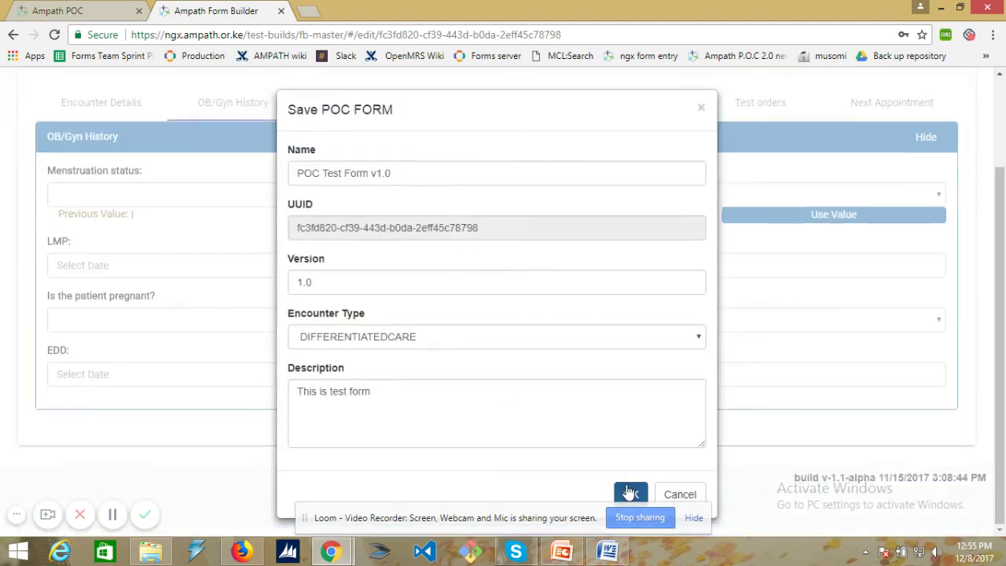
click(630, 494)
click(630, 494)
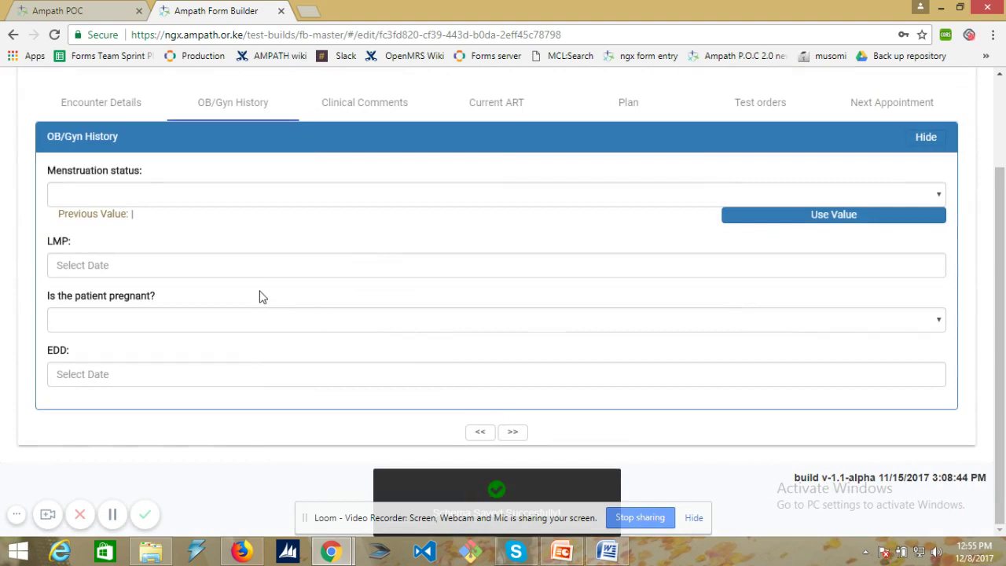
scroll(265, 280, up, 2)
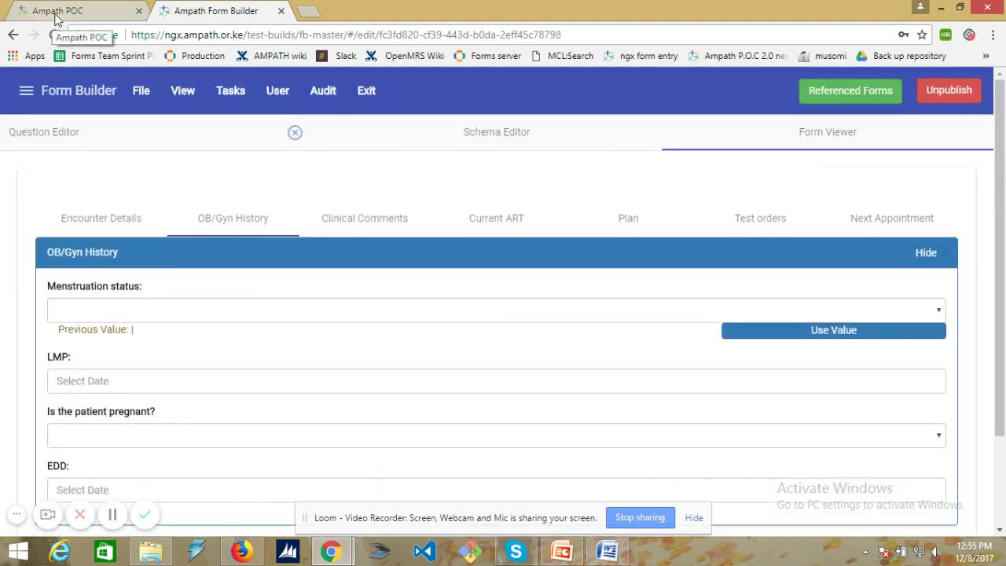
- Clear Chrome's browsing history and cookies via More tools > Clear browsing data
click(56, 12)
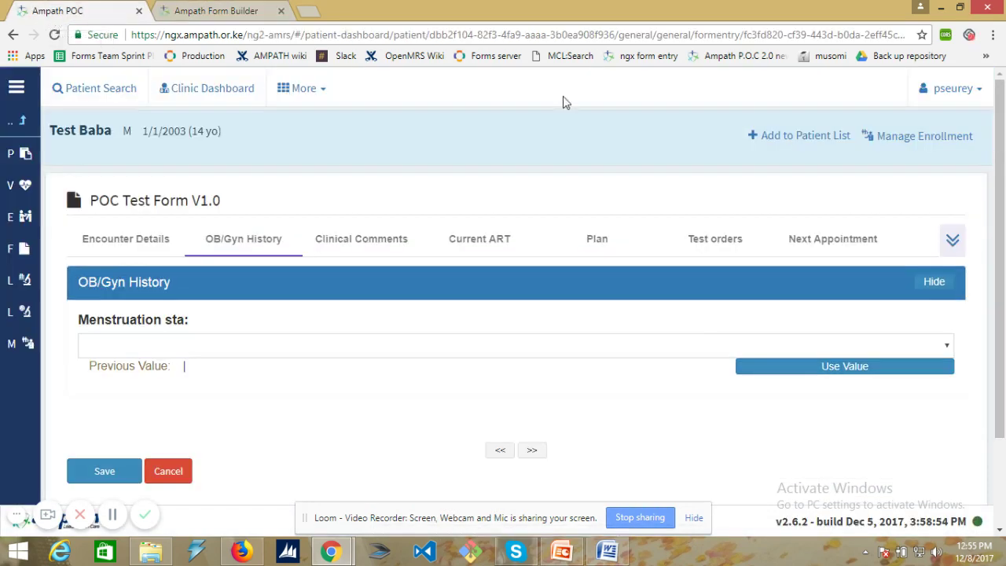
click(992, 34)
mouse_move(856, 250)
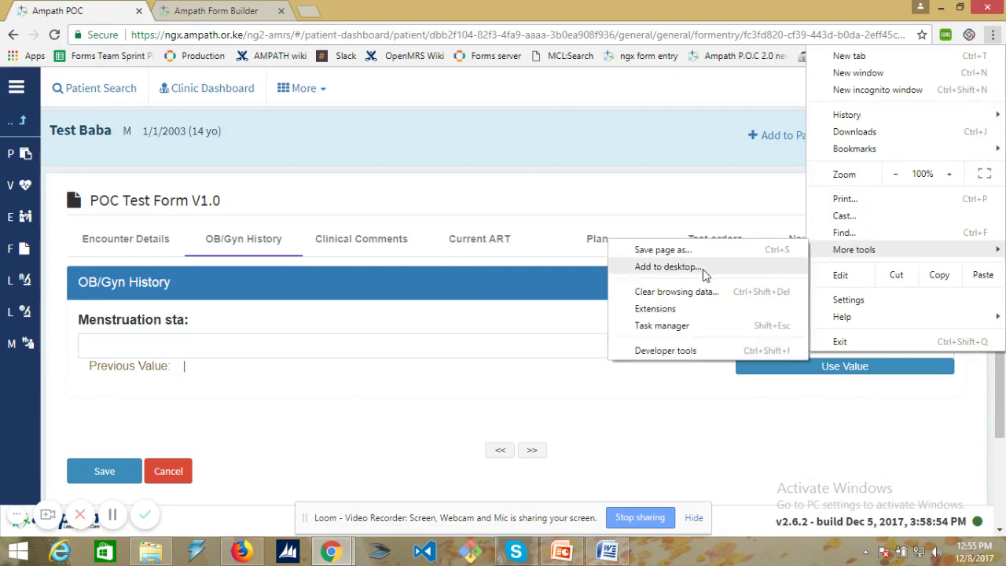
click(670, 293)
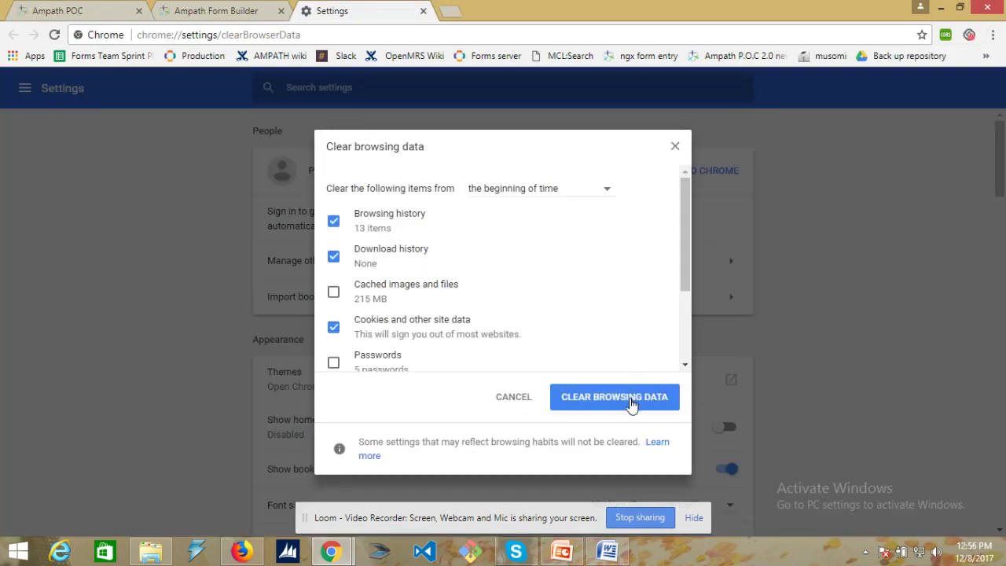
click(631, 404)
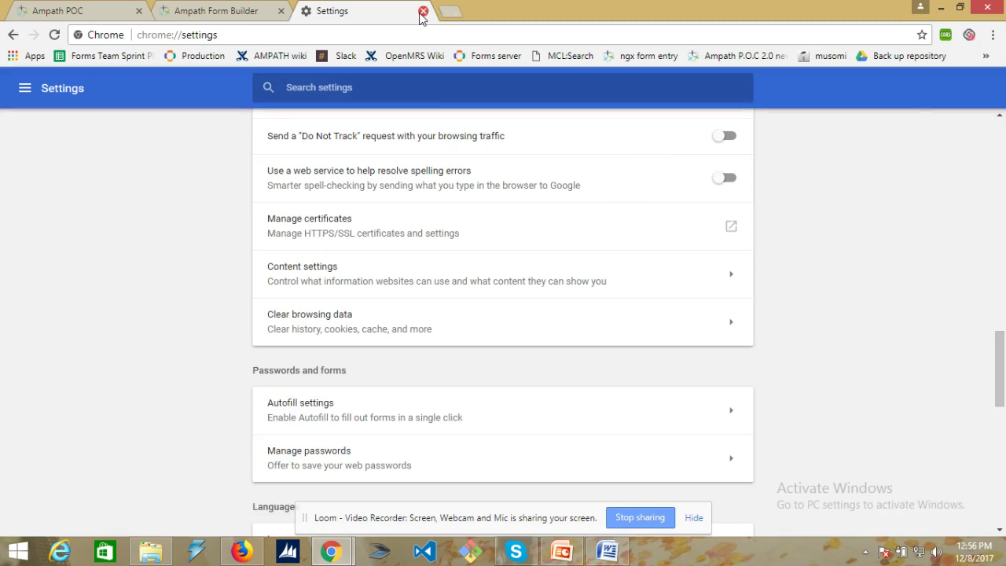
- Close the Settings tab and reload the Ampath POC page
click(423, 11)
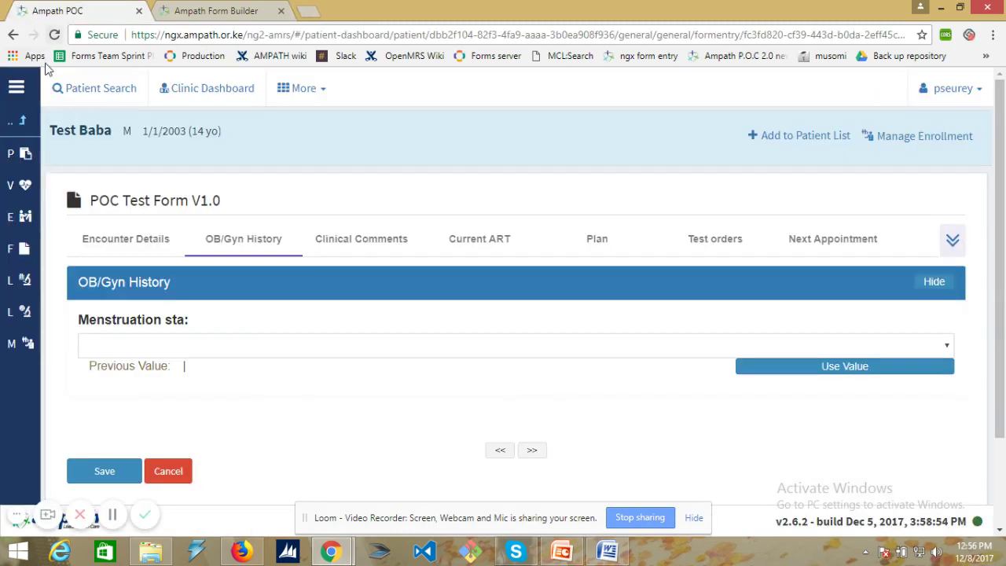
click(53, 34)
click(549, 140)
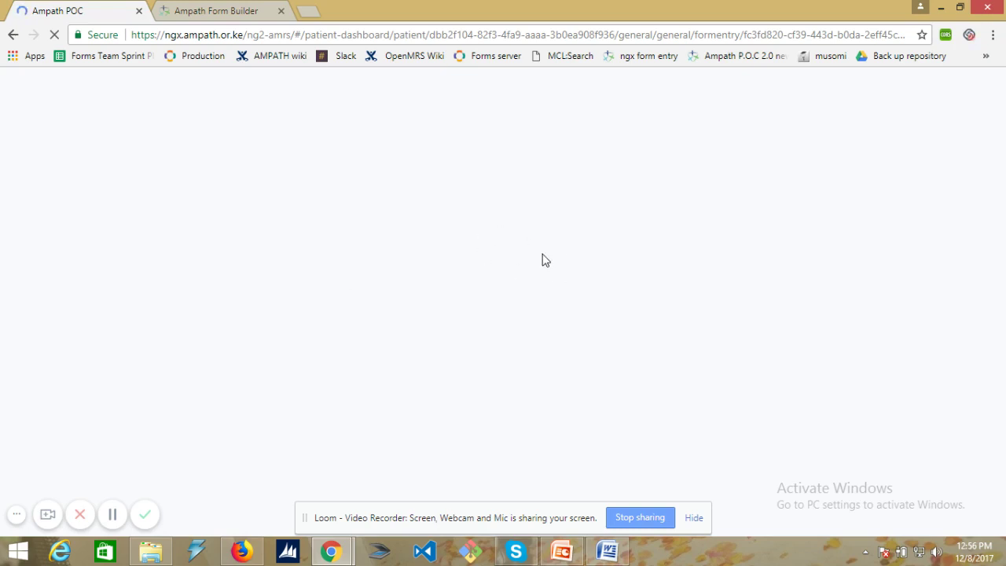
- Log into Ampath POC and set the current location to Location Test
click(567, 382)
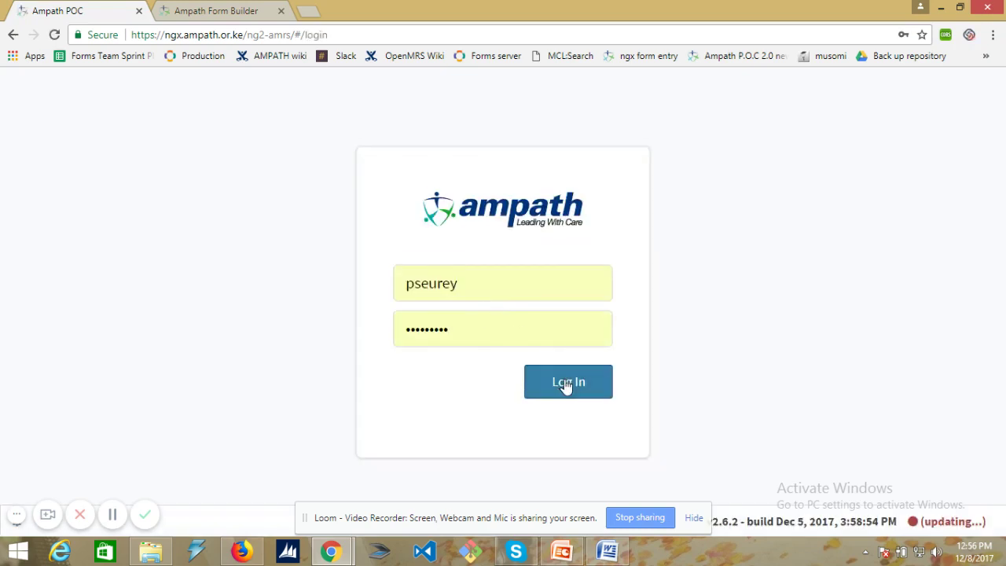
click(225, 179)
text(loca)
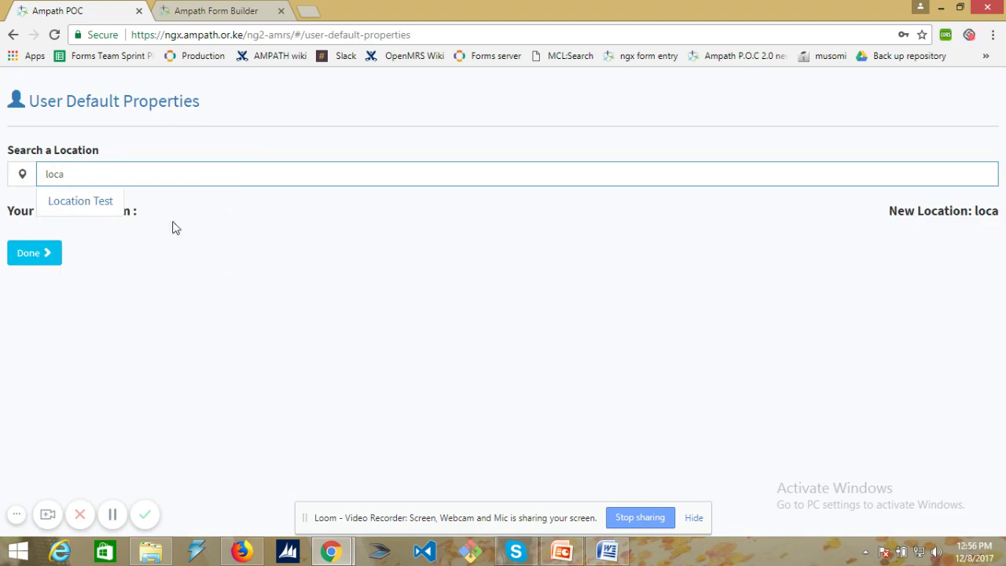
click(81, 201)
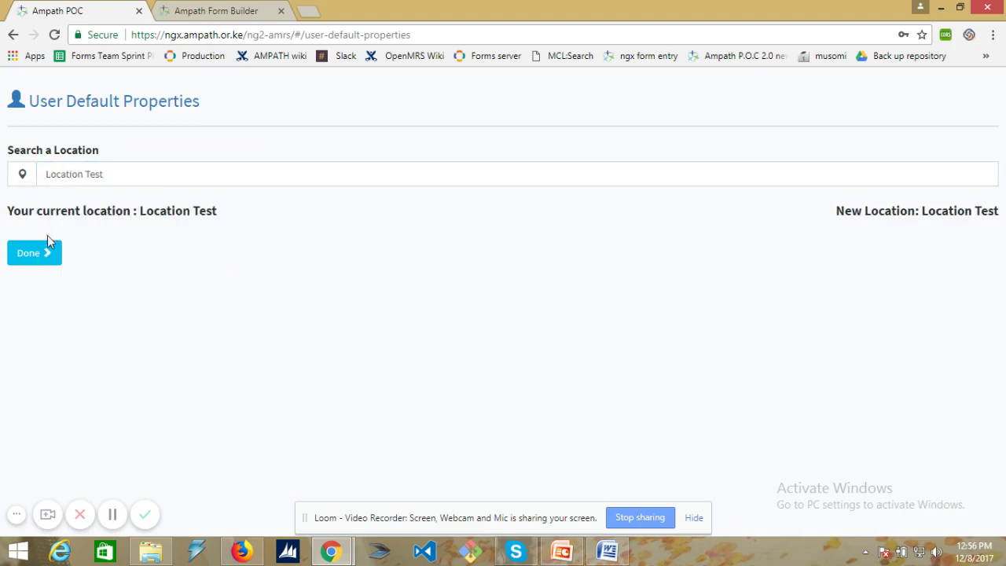
click(31, 259)
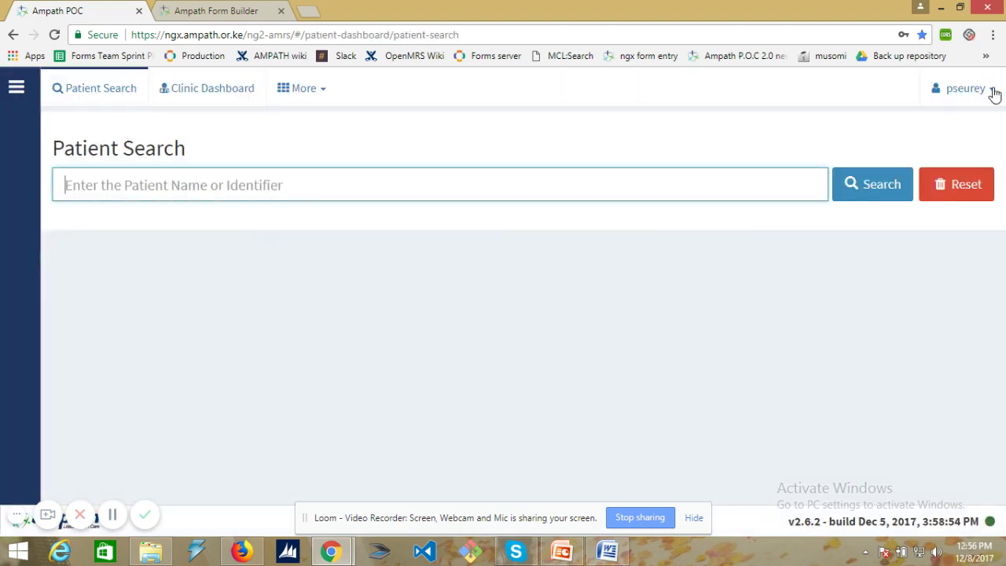
click(993, 92)
click(907, 255)
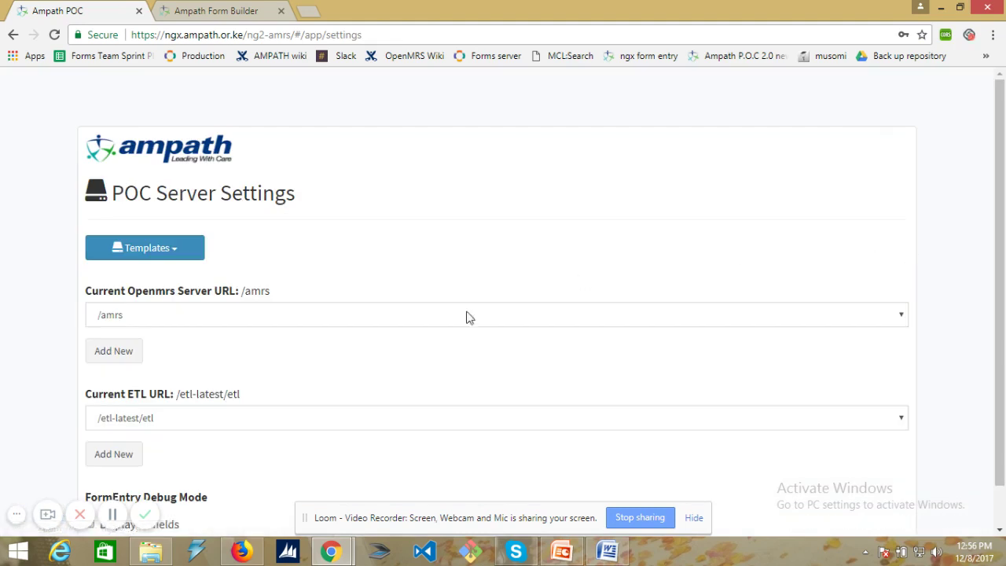
click(207, 314)
click(144, 348)
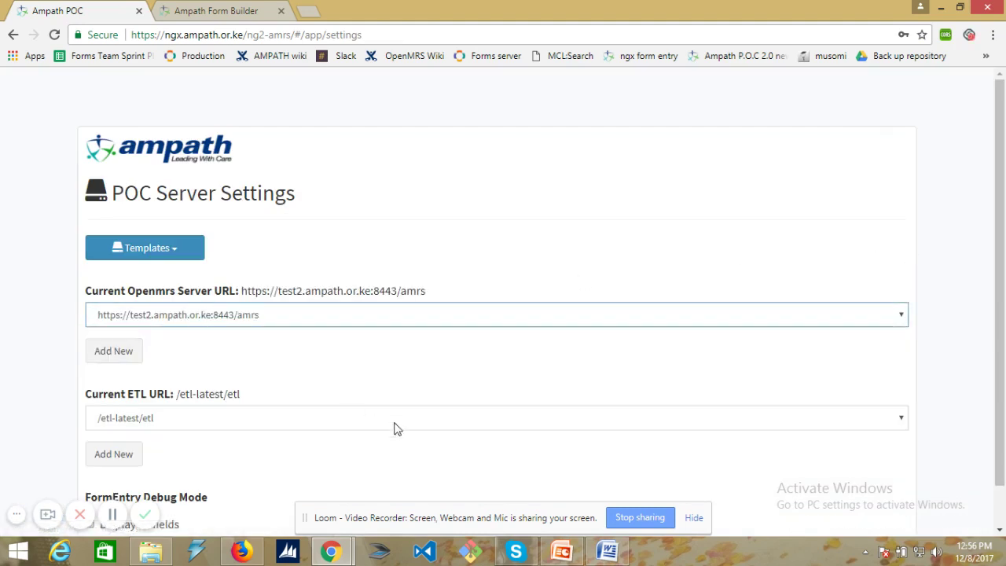
scroll(689, 415, down, 2)
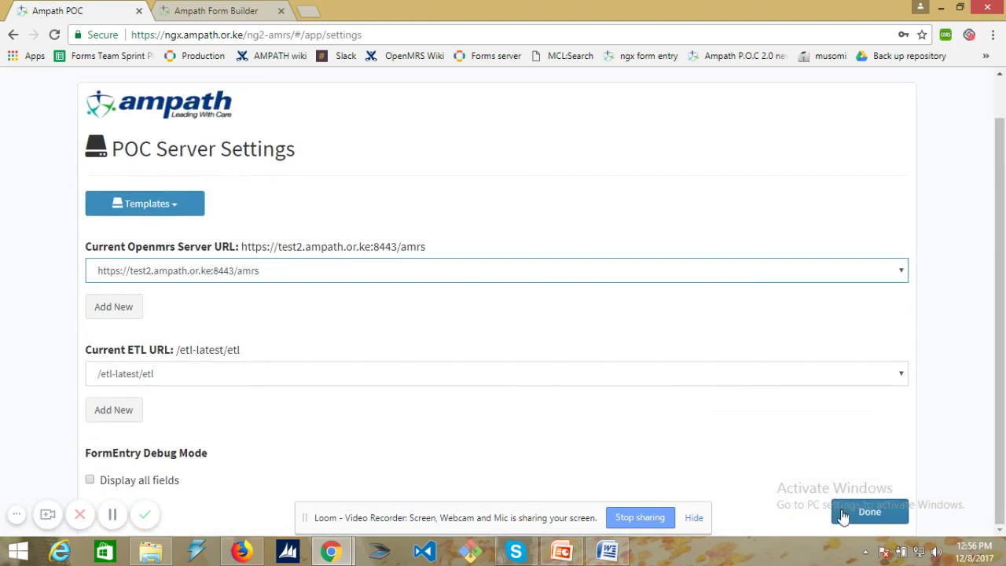
click(842, 514)
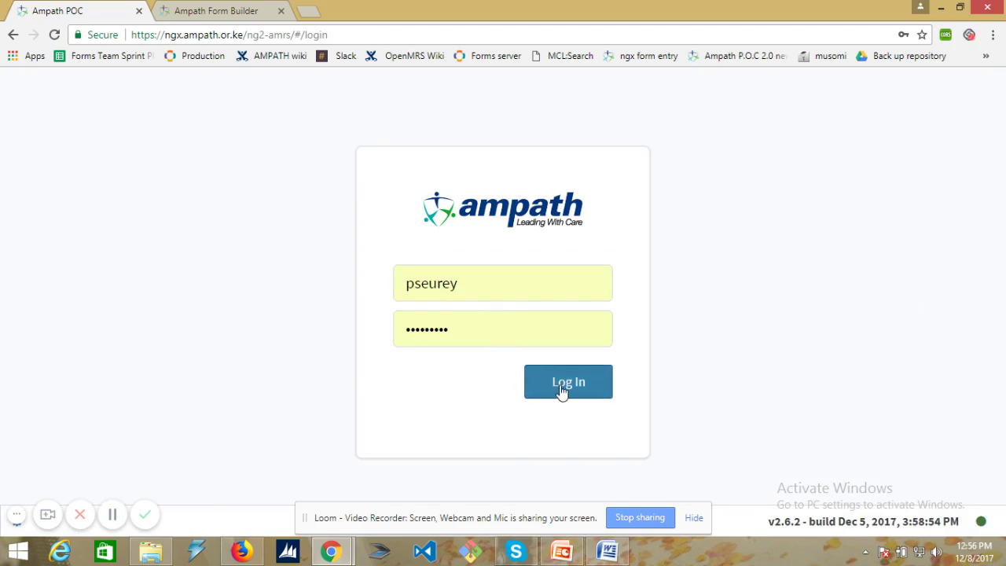
click(563, 385)
- Search for the test patient and open their dashboard
click(90, 189)
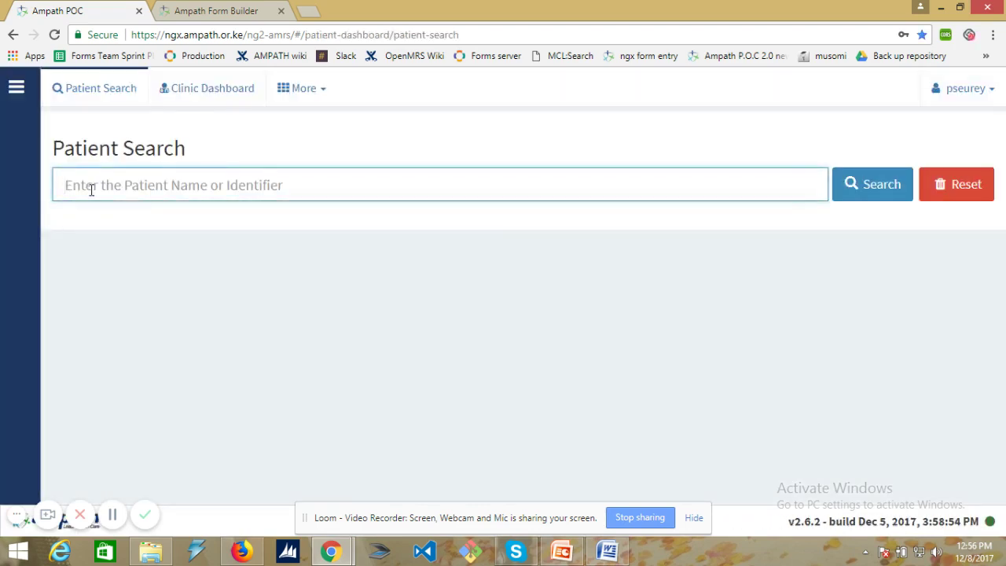
text(test ba)
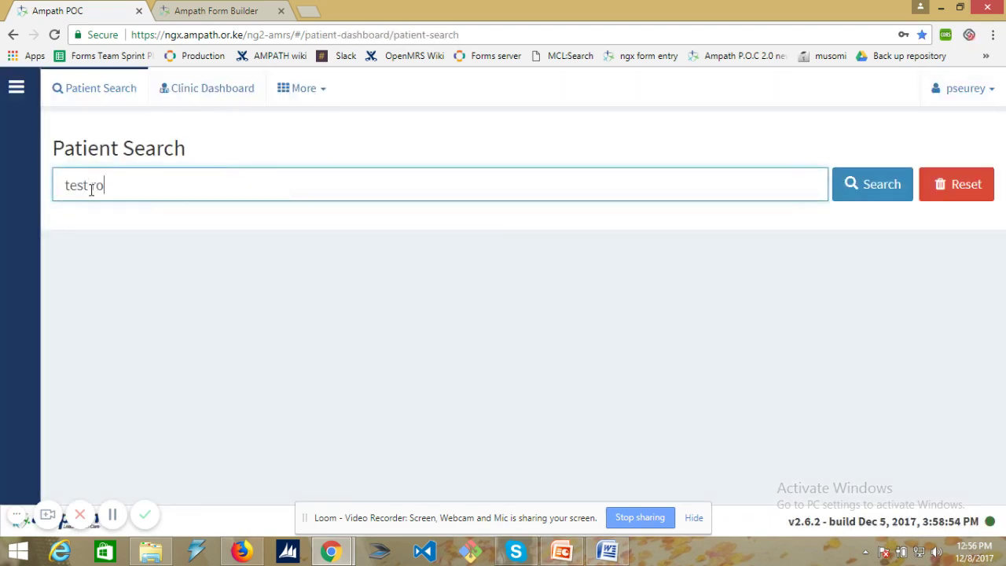
text( paba)
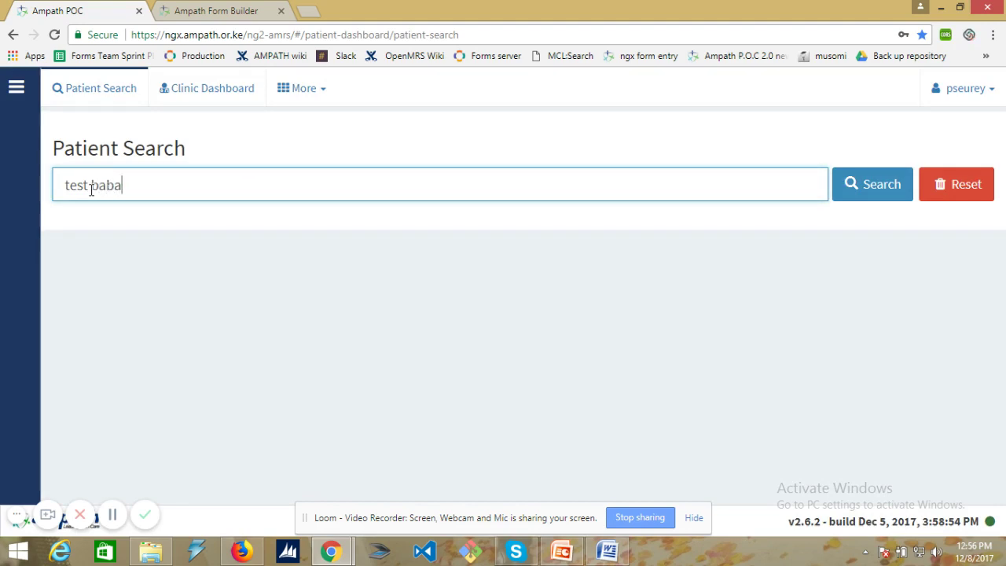
key(Return)
click(166, 291)
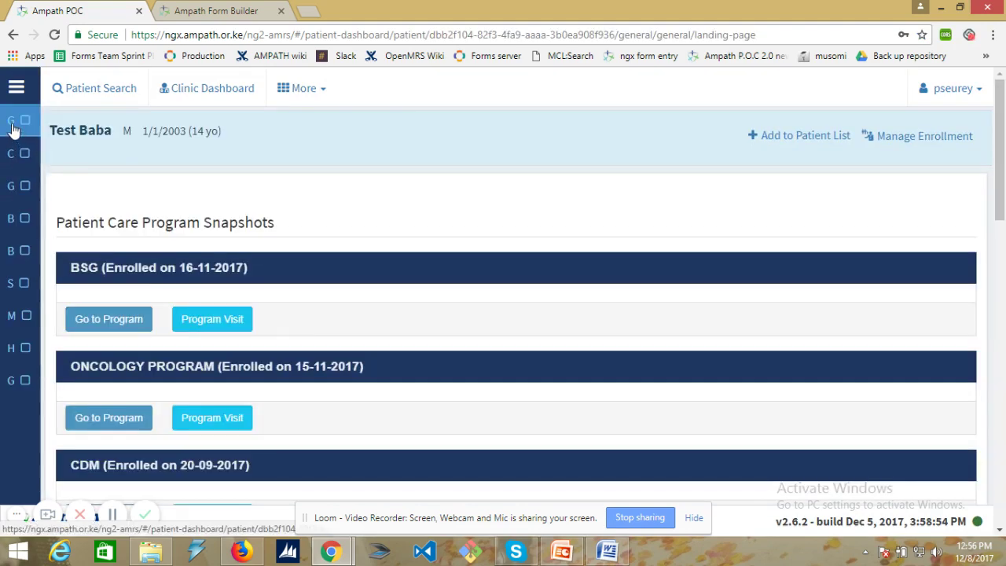
- Filter the patient's forms by 'poc test' and open POC Test Form 1.0
click(14, 128)
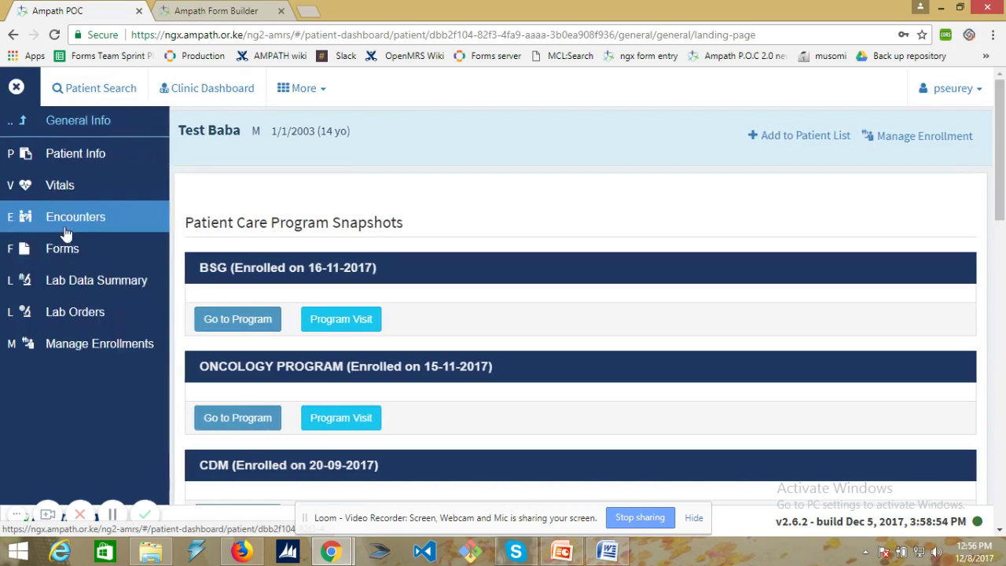
click(65, 246)
click(218, 233)
text(p)
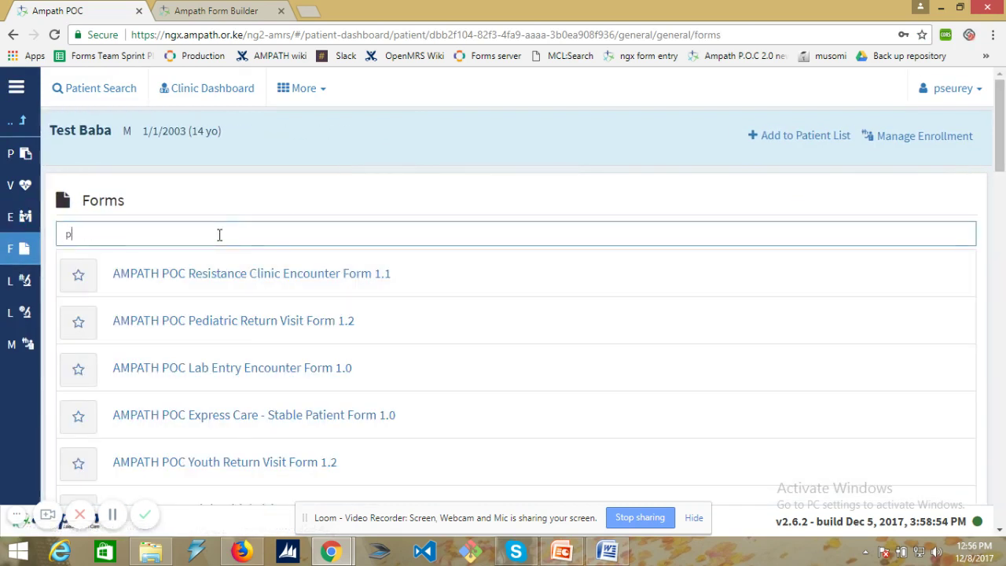
text(oc test)
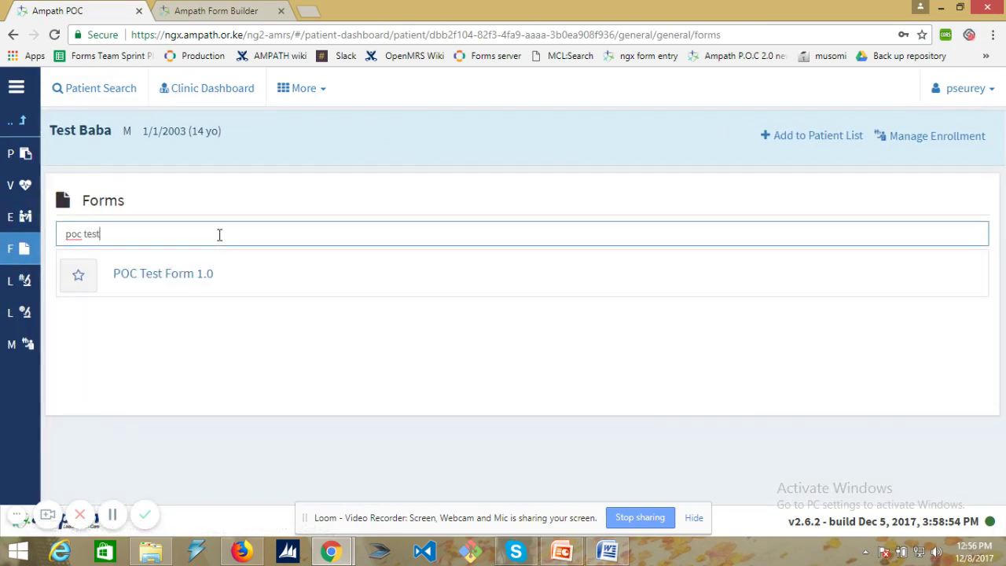
click(202, 276)
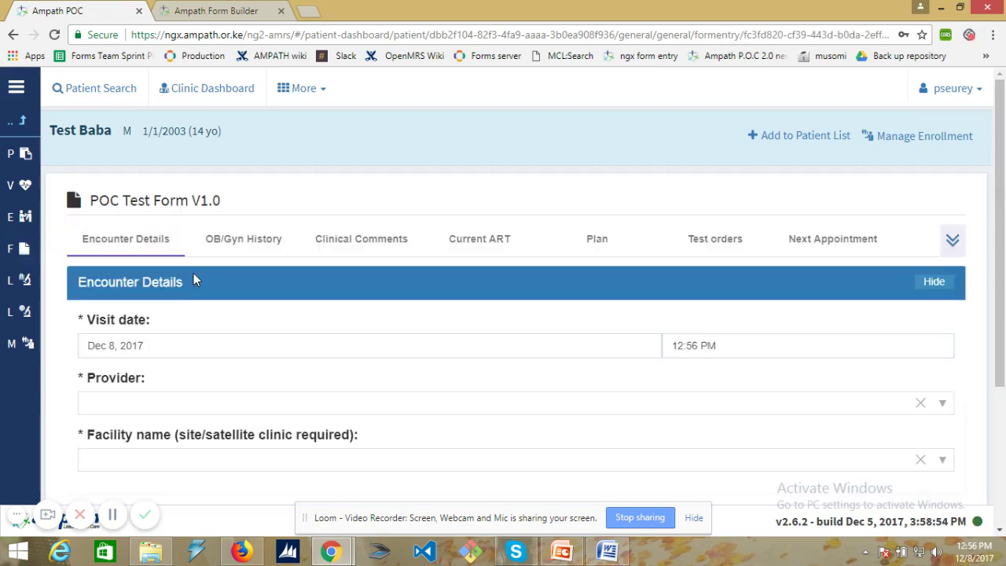
- Show OB/Gyn History questions and answer 'Menstruation status:' with Menstruating
click(222, 245)
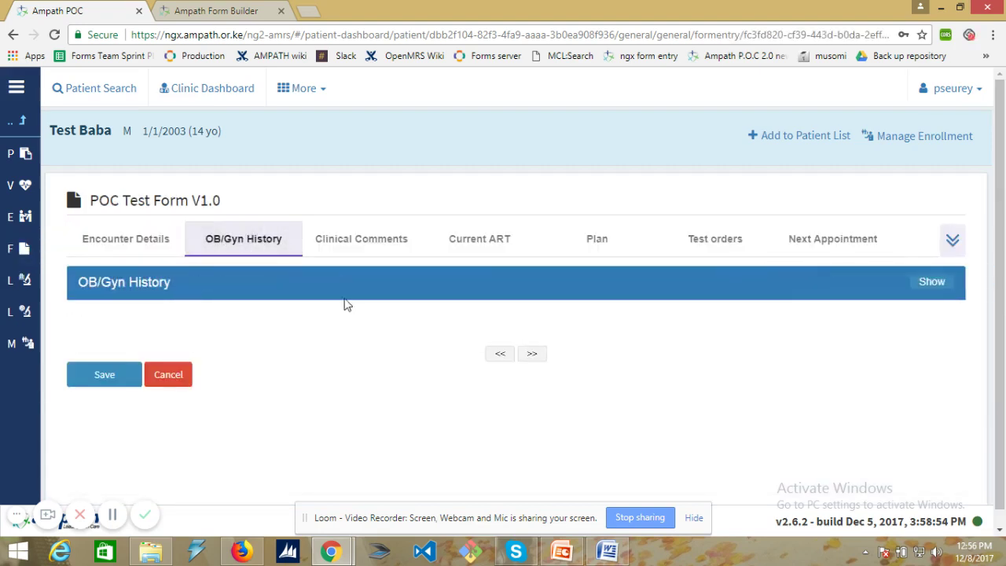
click(933, 283)
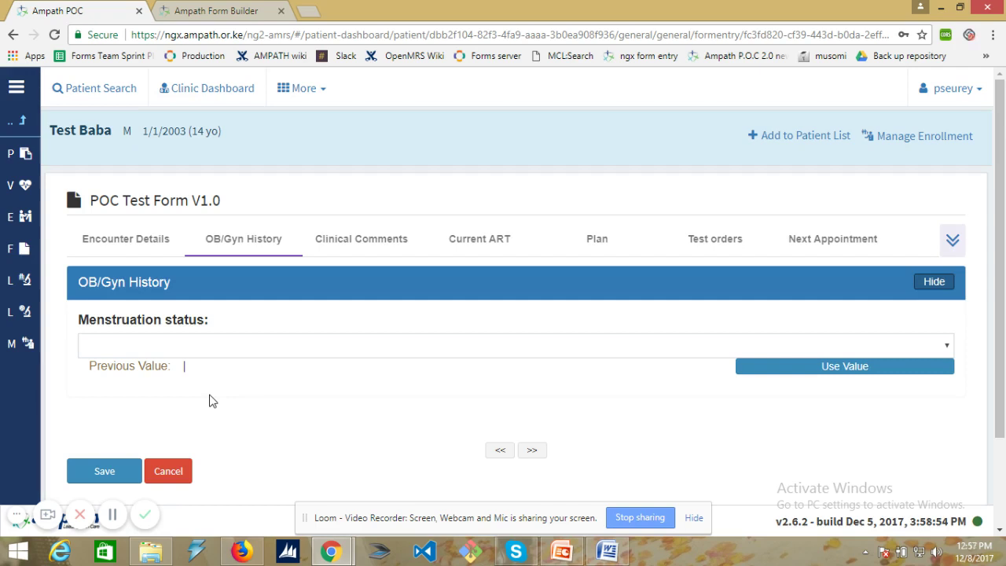
click(141, 345)
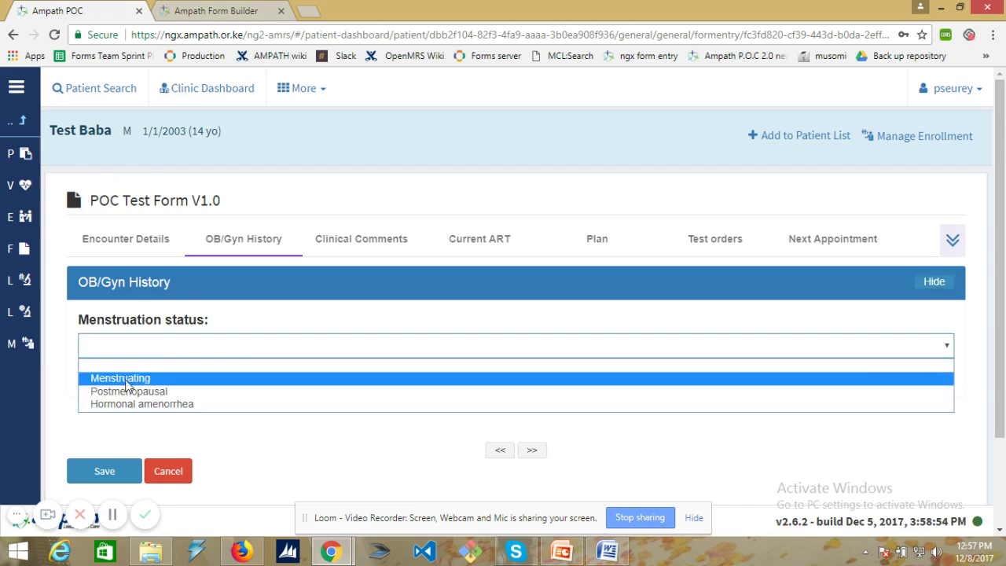
click(133, 378)
scroll(118, 377, down, 2)
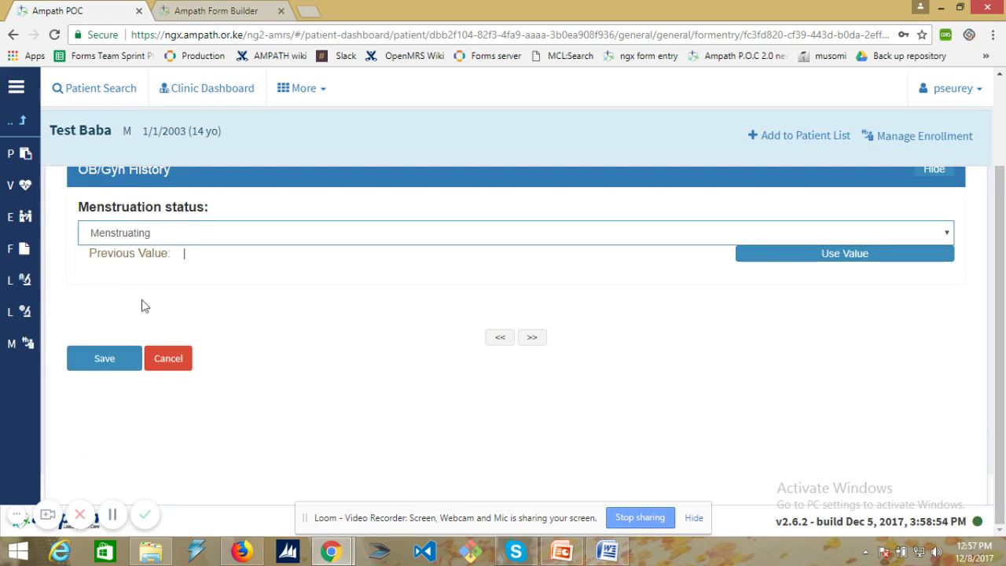
scroll(134, 283, up, 1)
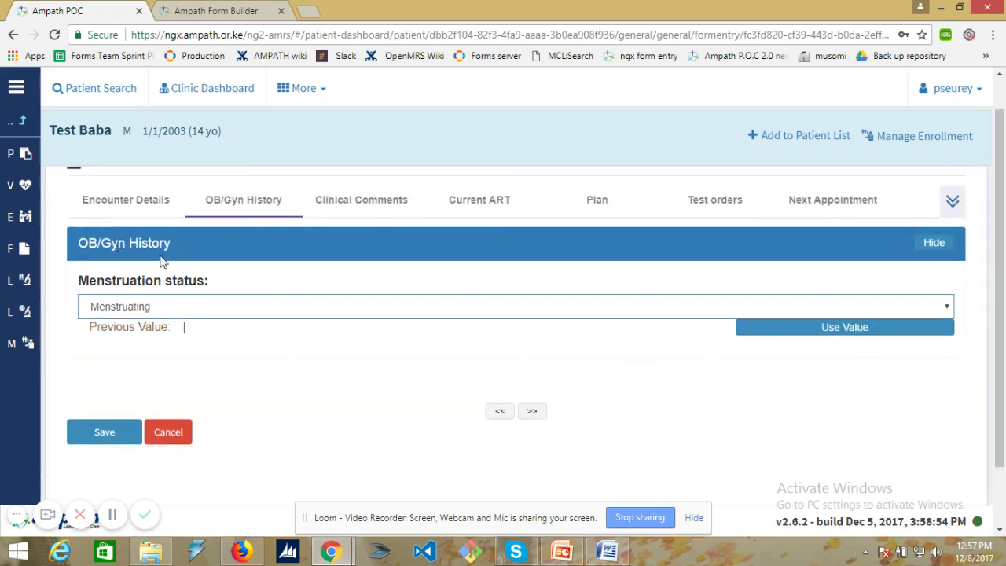
- Add a new OB/Gyn History question in Form Builder, labelling it 'Family planning status:'
click(221, 16)
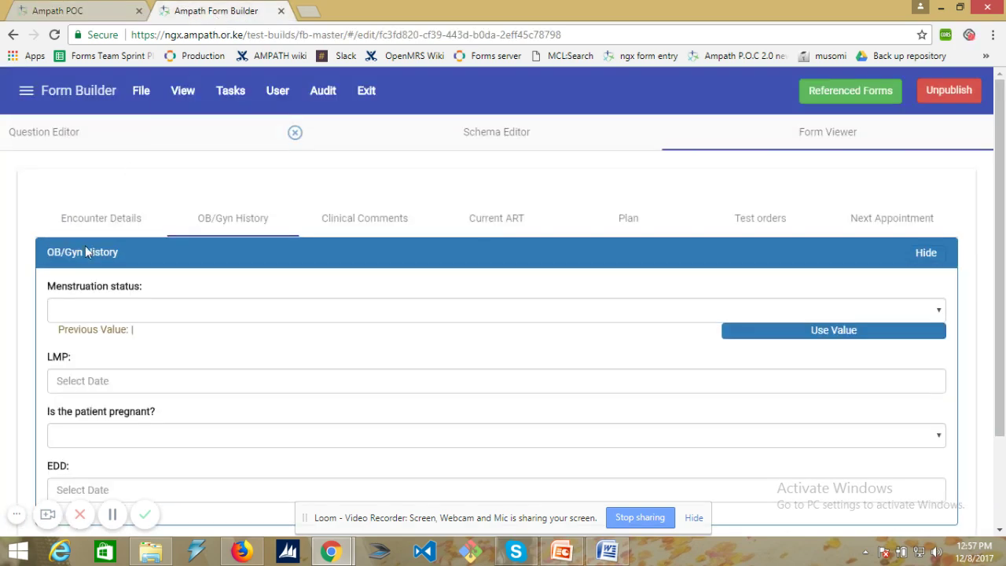
click(21, 93)
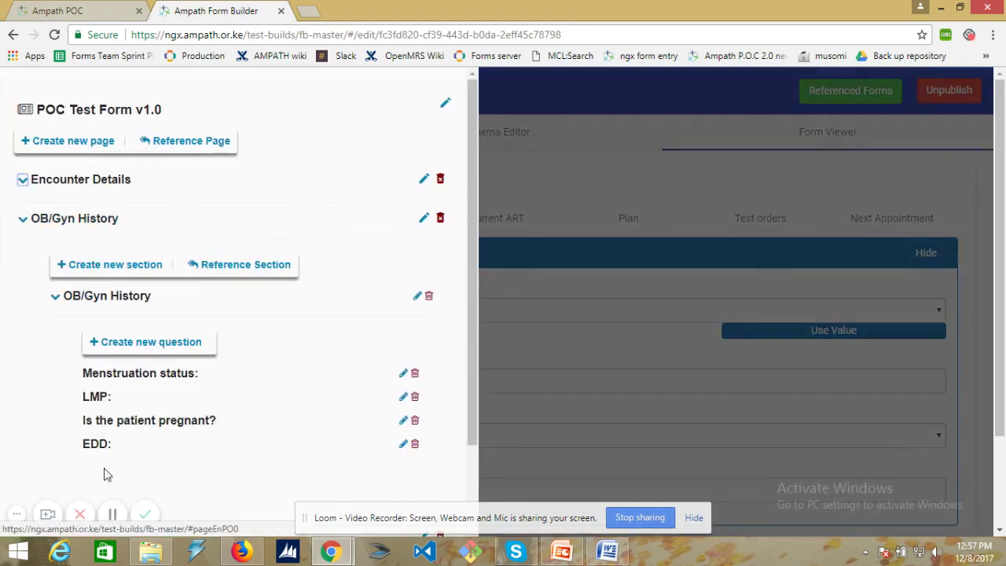
click(126, 351)
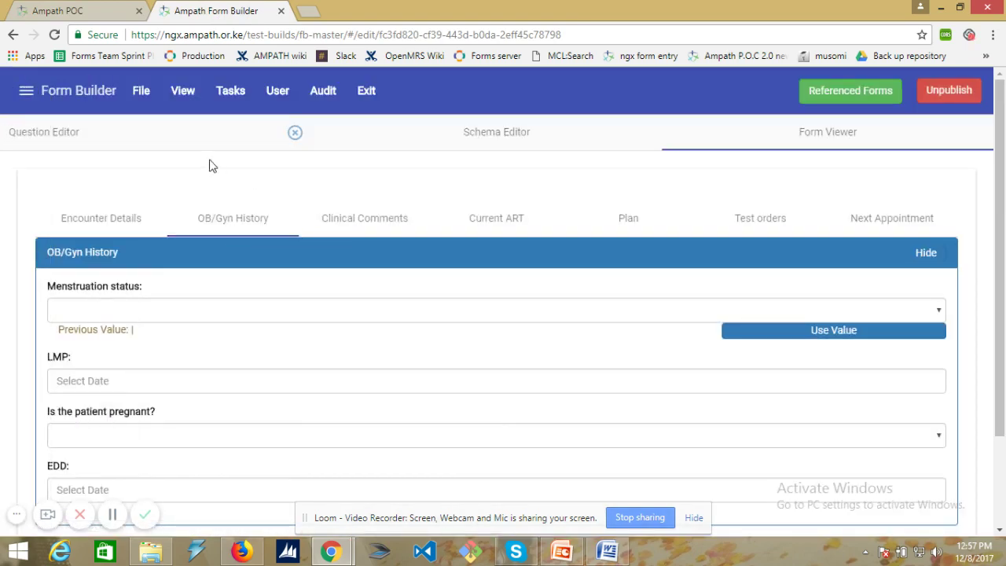
click(31, 138)
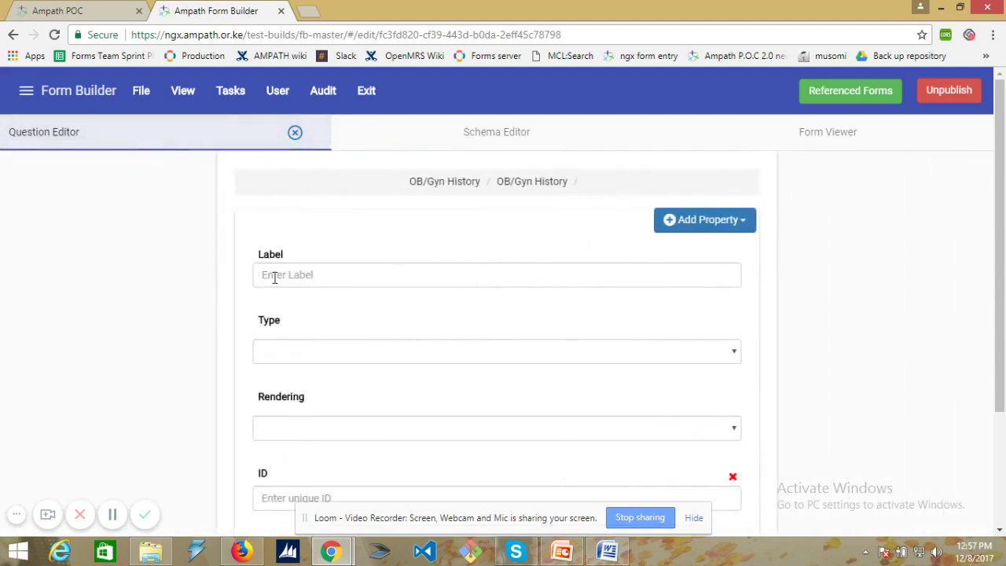
click(267, 271)
text(Family planning status:)
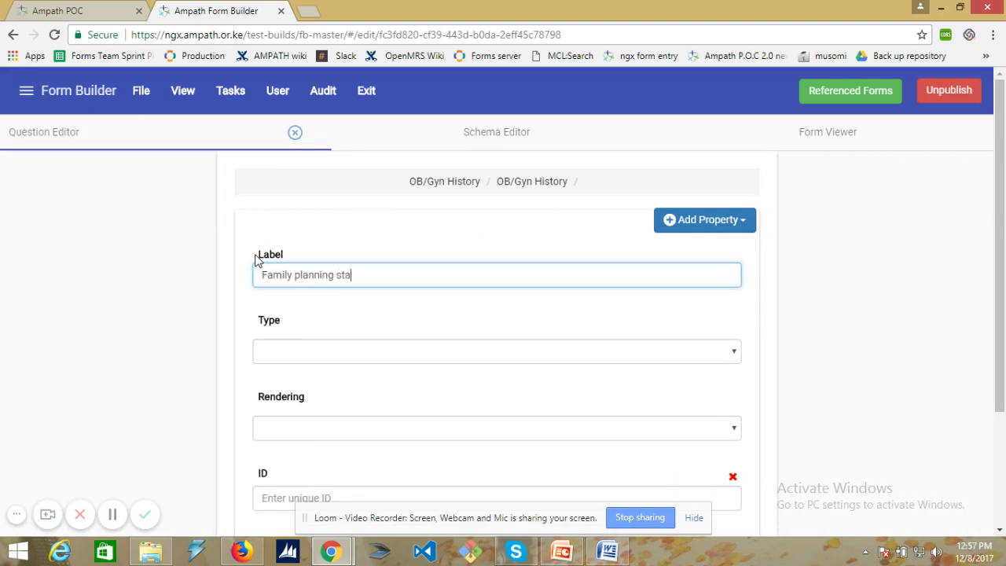
- Make the question an obs type rendered as a select list
click(318, 347)
click(318, 373)
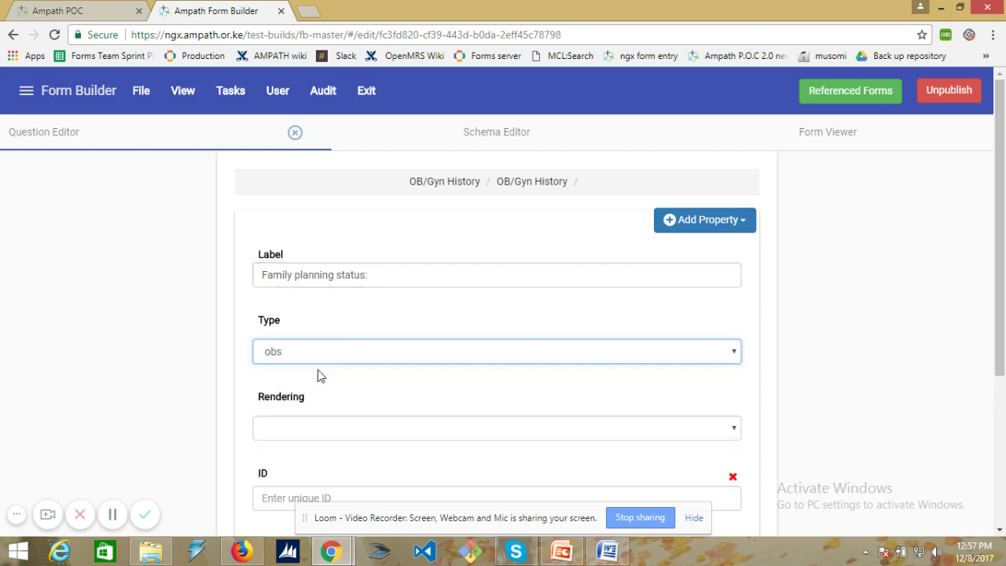
click(319, 424)
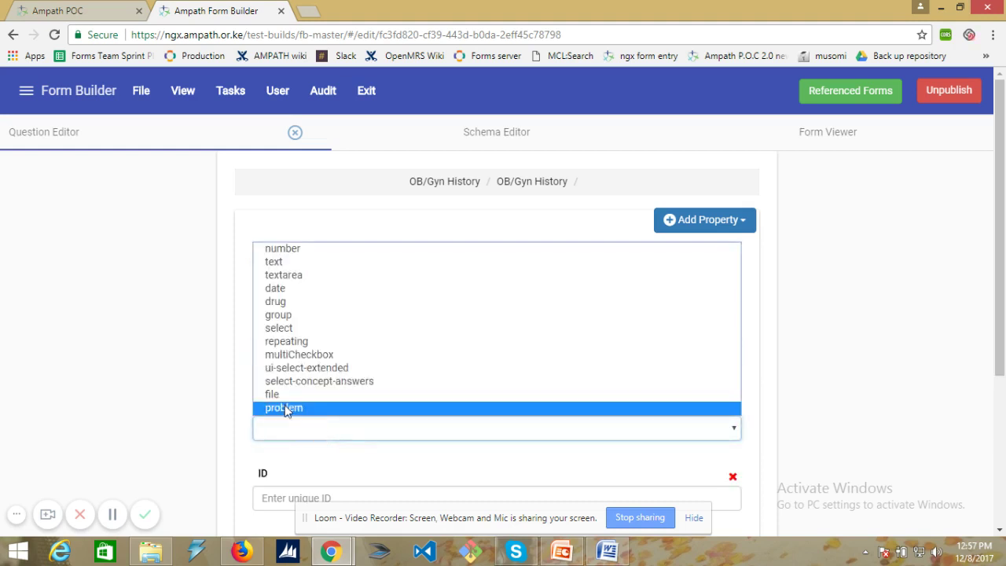
click(293, 329)
scroll(295, 332, down, 3)
- Give the question ID famPlan and look up the 'family planning status' concept via 'fa'
click(288, 267)
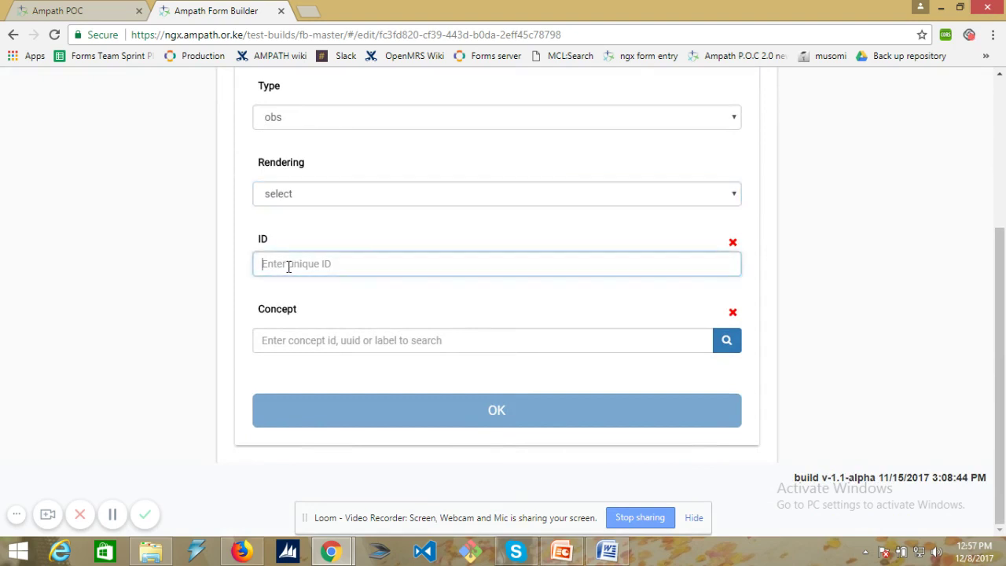
text(famPlan)
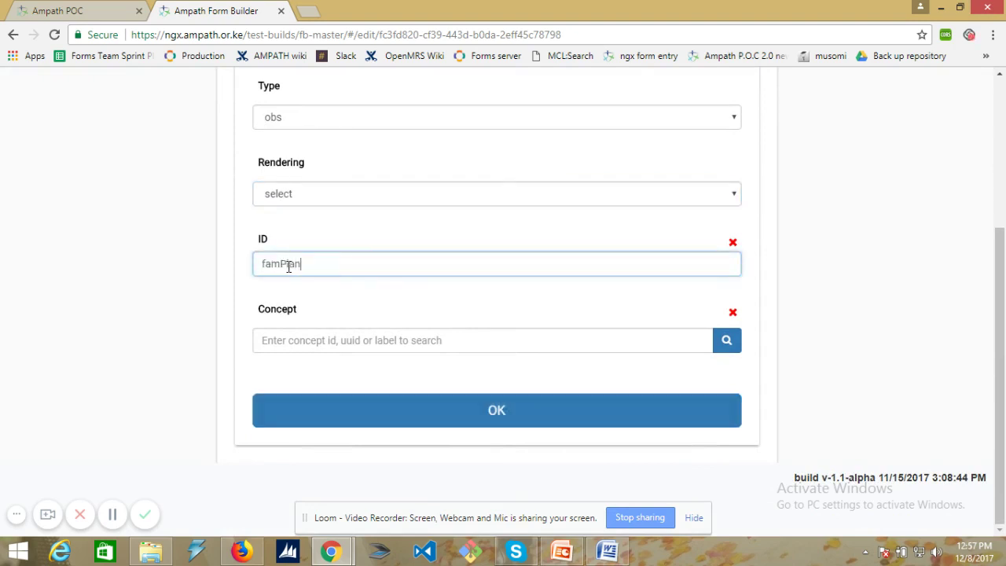
click(363, 337)
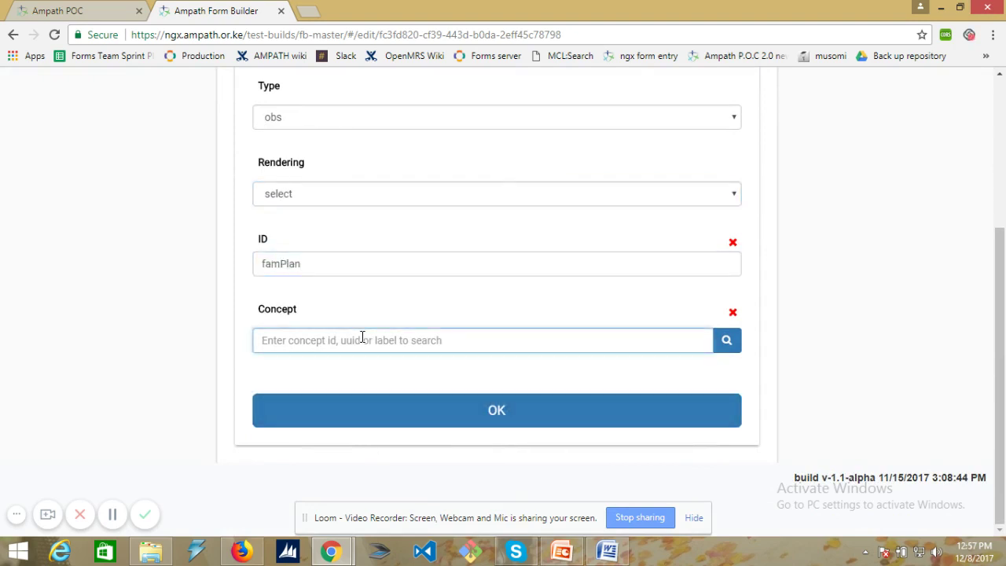
text(family planning)
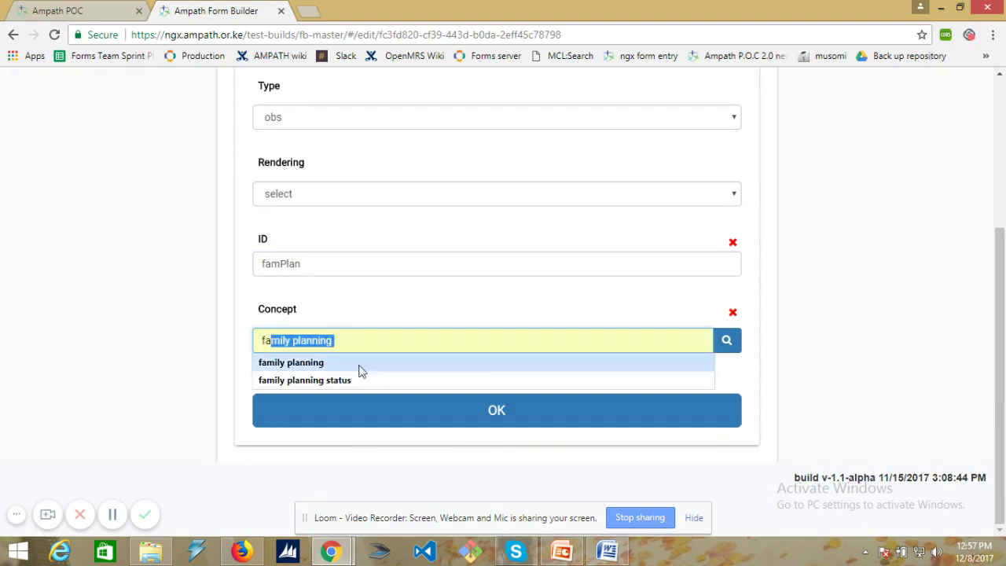
click(352, 384)
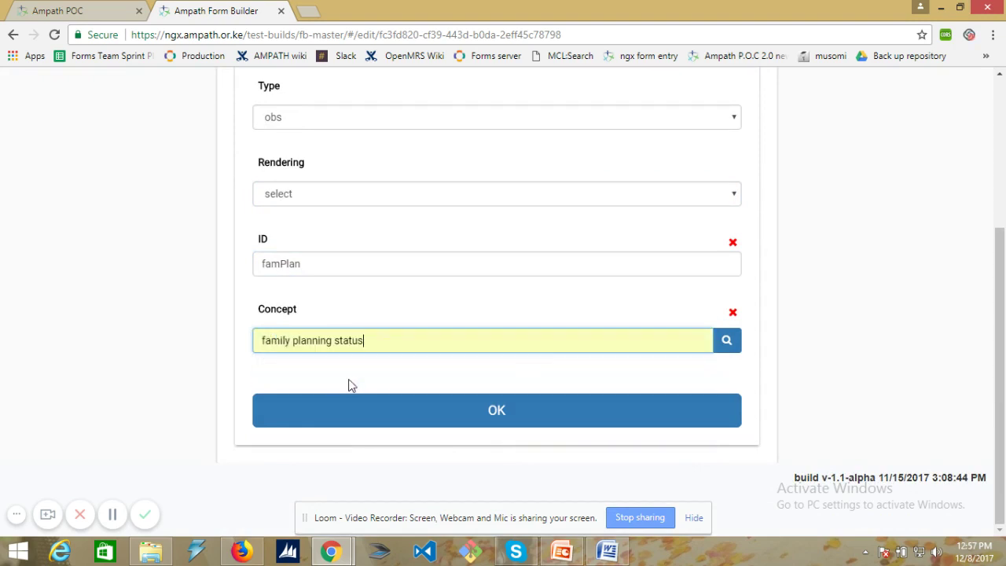
click(727, 341)
- Choose the FAMILY PLANNING STATUS, CODED concept and include YES and NO as answers
click(373, 180)
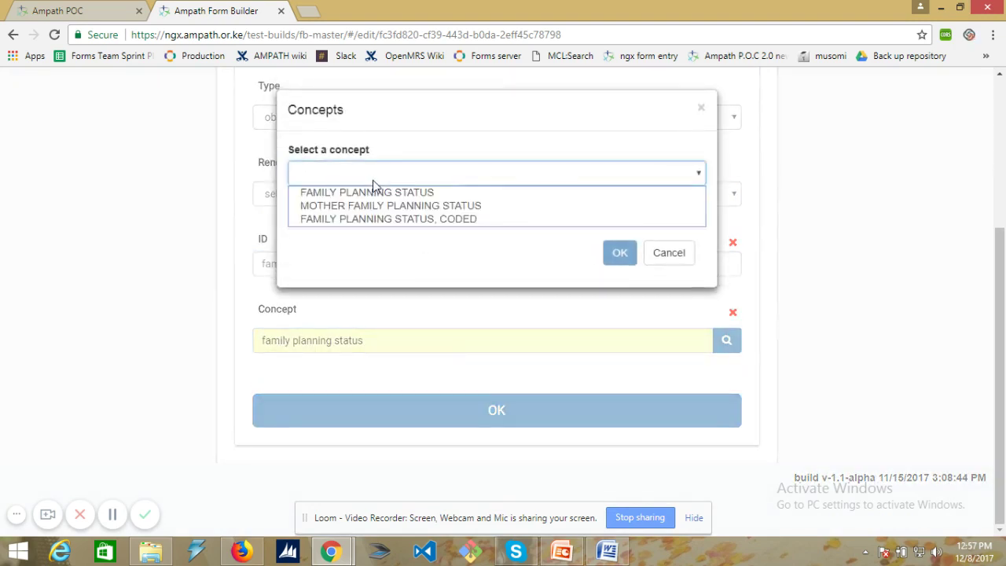
click(351, 215)
click(620, 255)
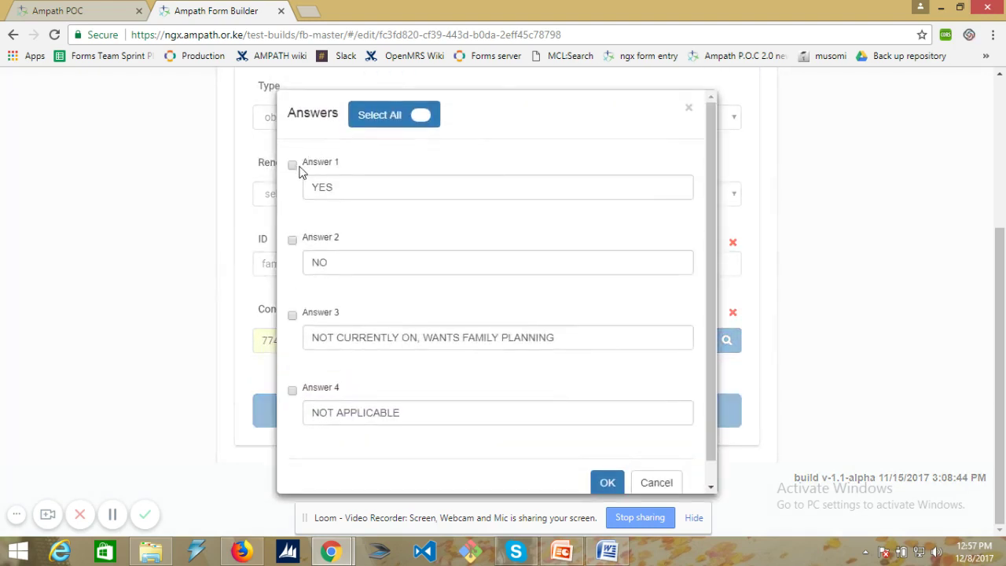
click(293, 165)
click(293, 239)
click(607, 471)
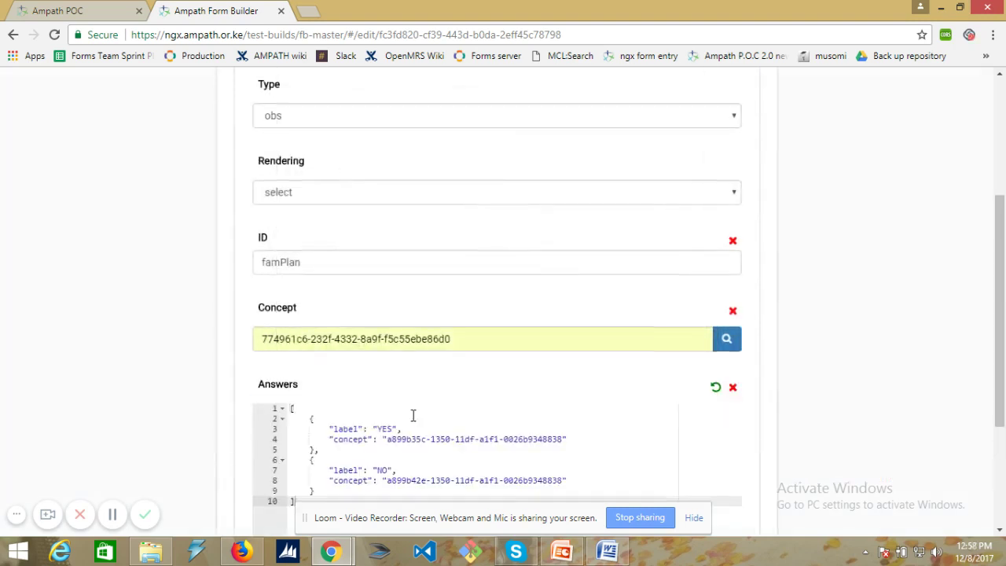
- Save the famPlan question, then preview OB/Gyn History to see Family planning status after EDD
scroll(416, 413, down, 2)
click(433, 422)
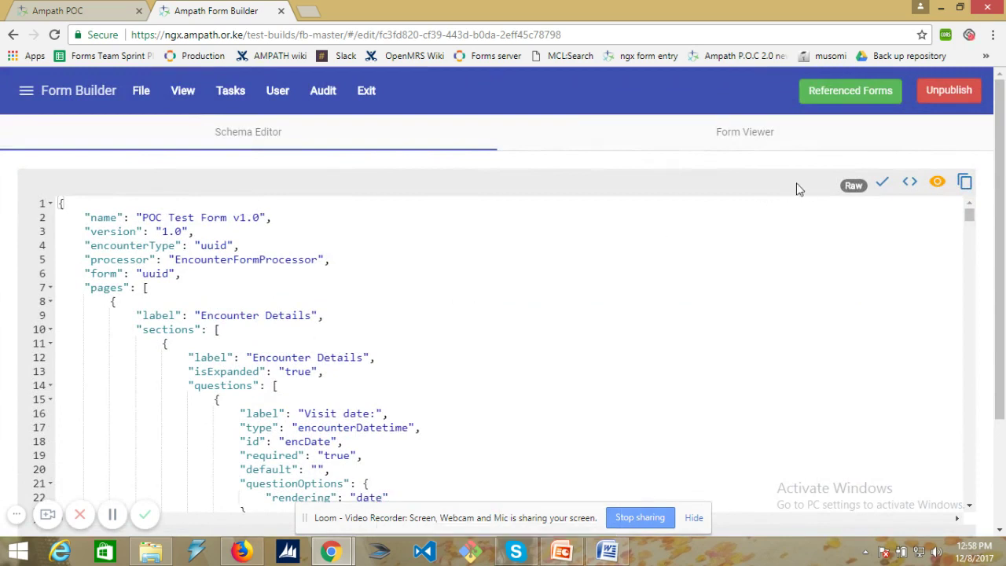
click(745, 138)
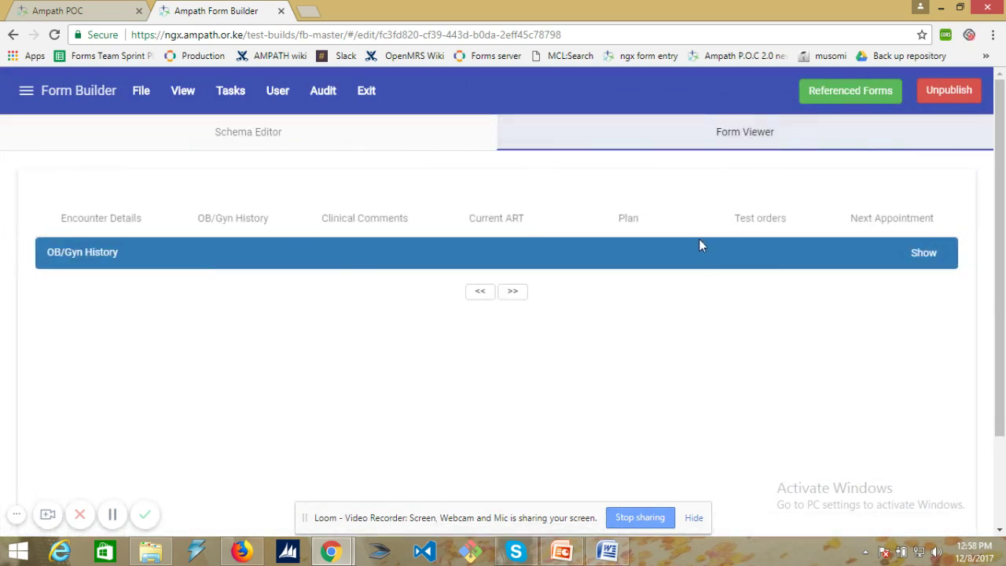
click(215, 226)
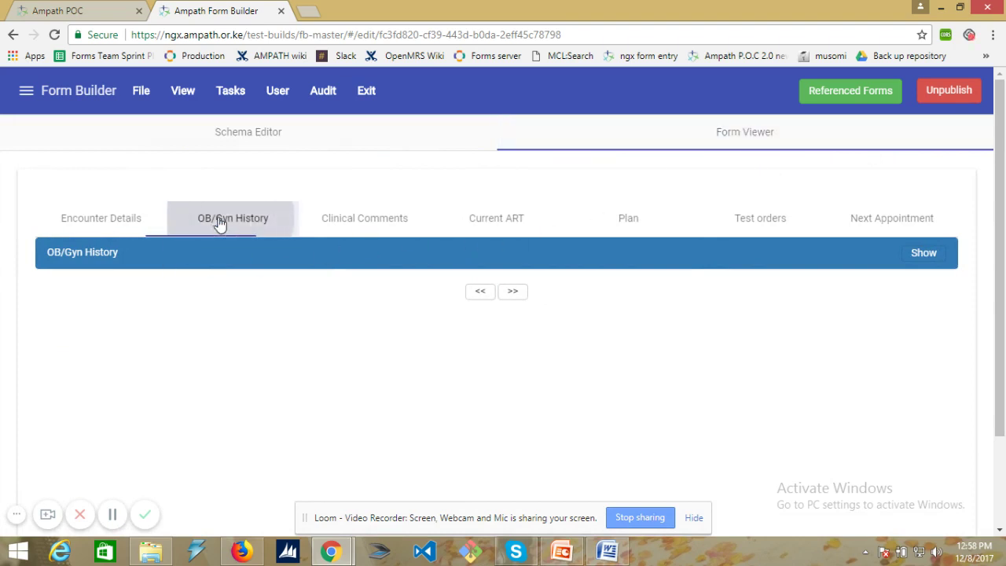
click(927, 253)
scroll(116, 344, down, 1)
scroll(116, 344, down, 3)
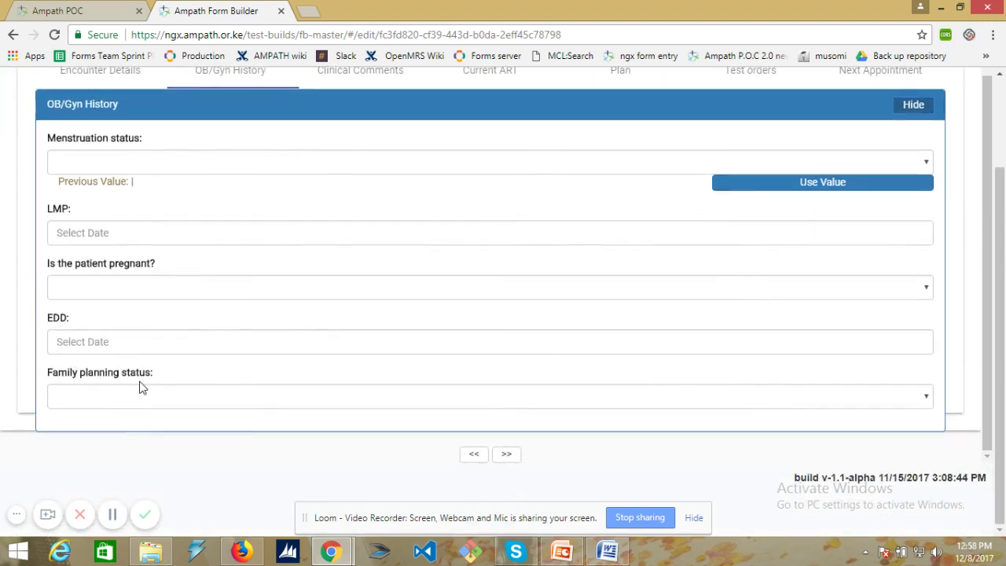
scroll(214, 360, up, 4)
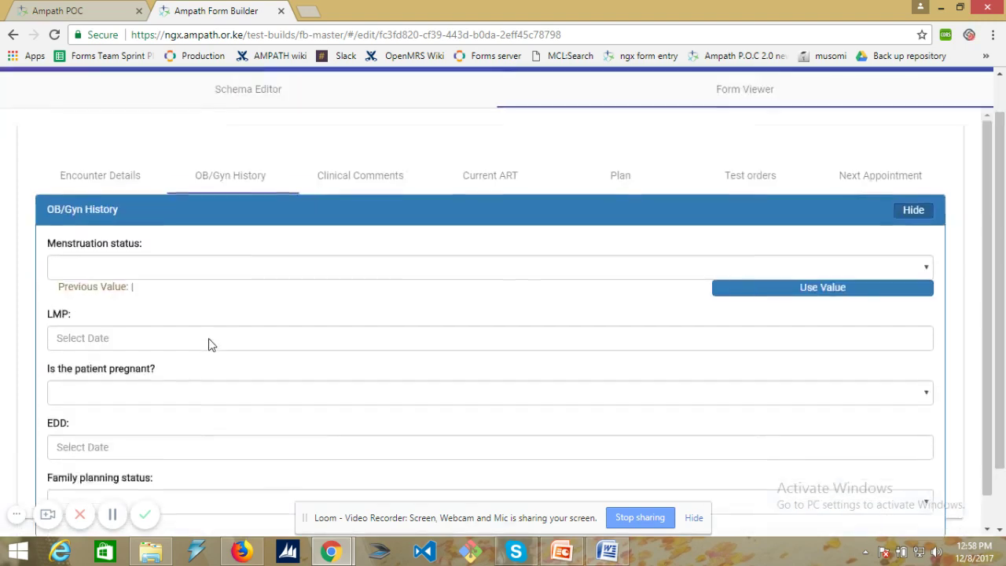
- Save to the server as a new version named POC Test Form v1.1, version 1.1
click(141, 92)
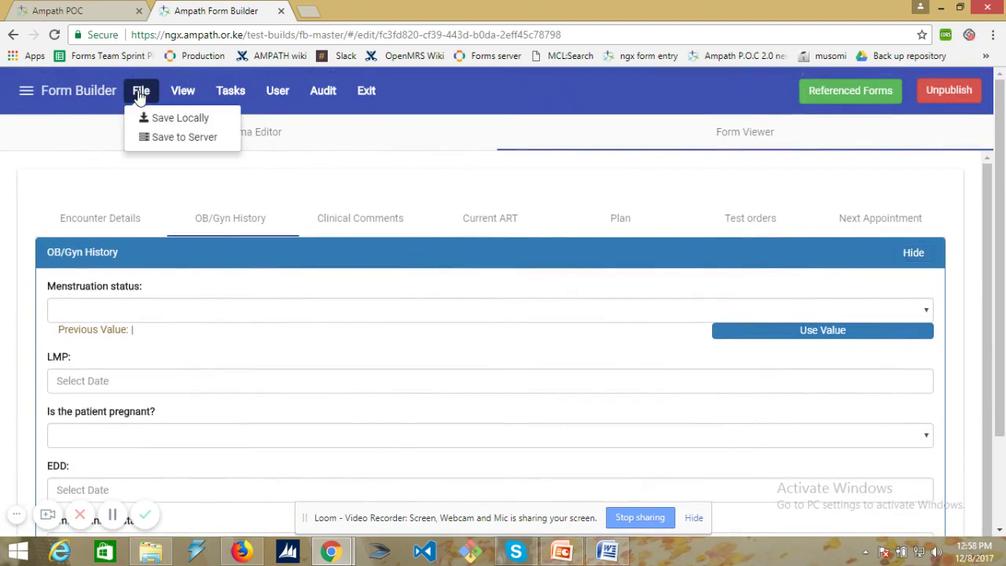
click(181, 137)
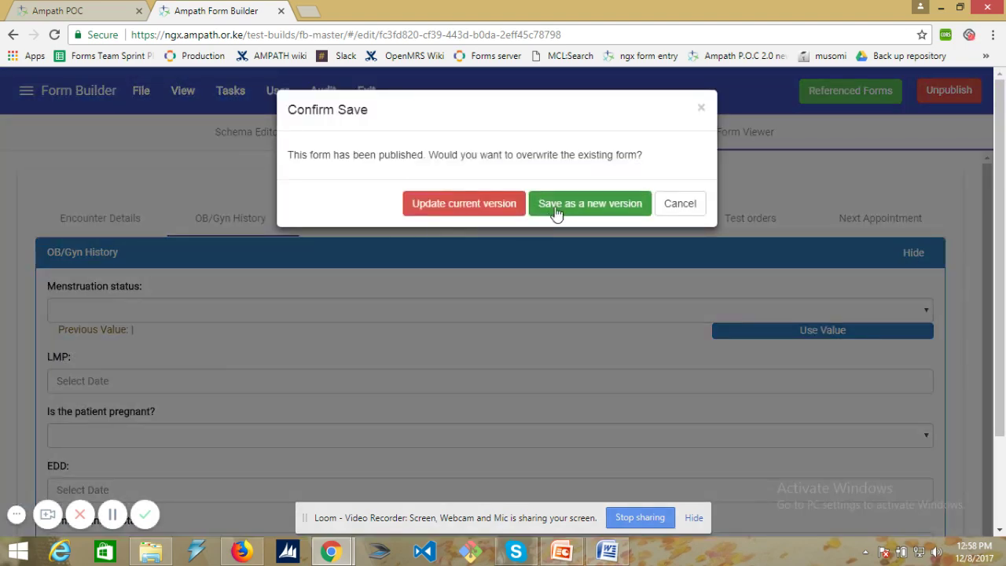
click(589, 204)
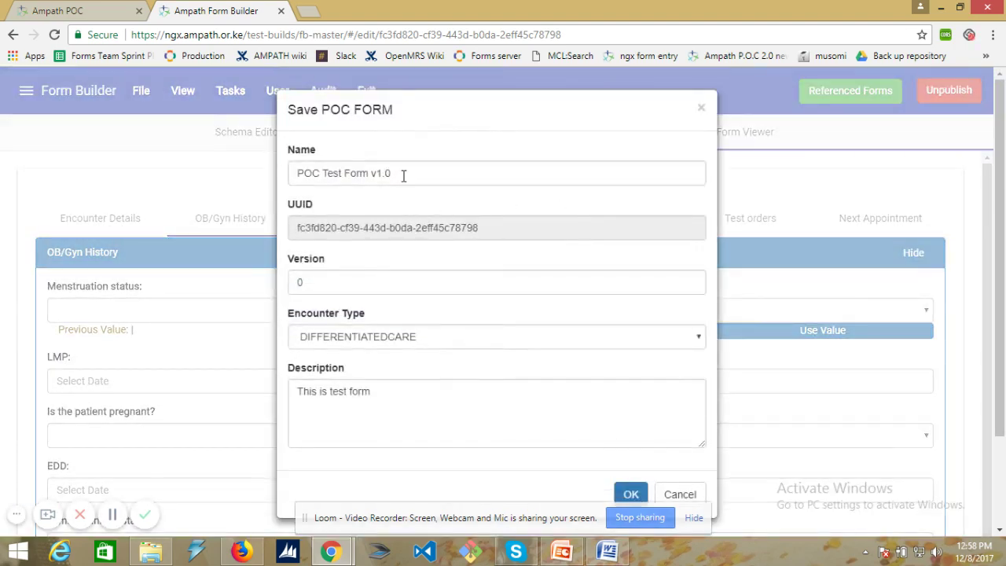
click(403, 174)
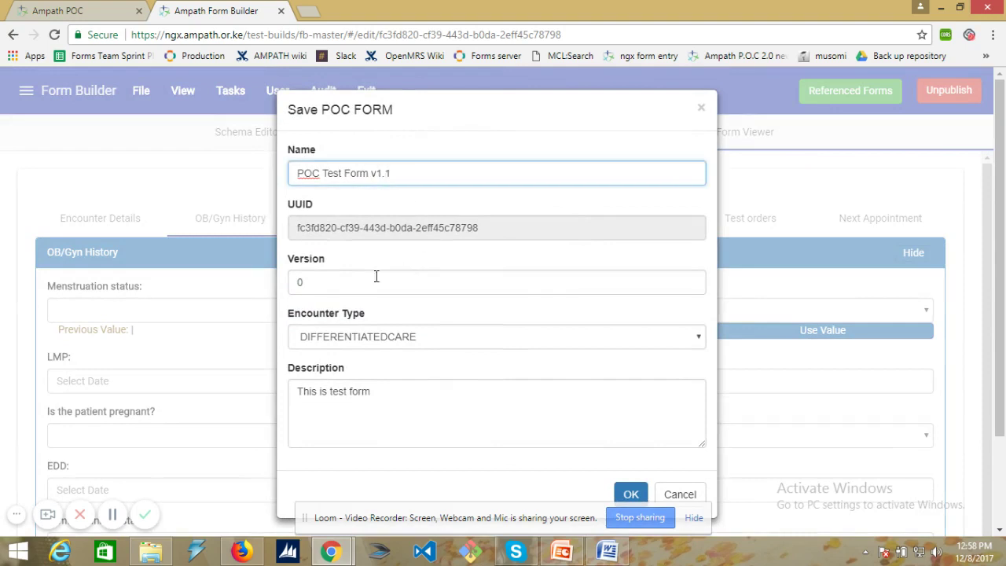
drag(308, 285, 289, 284)
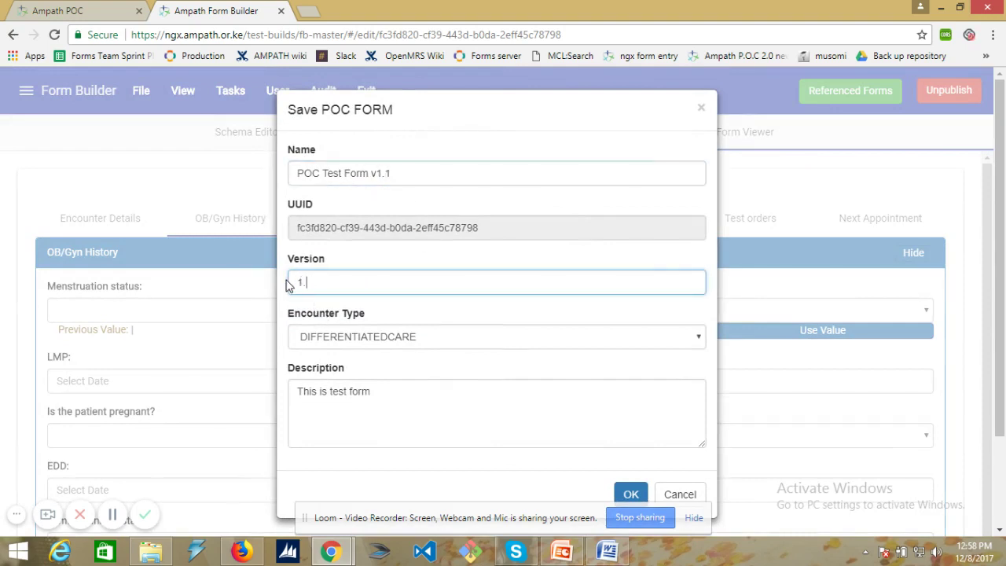
text(1.1)
click(631, 495)
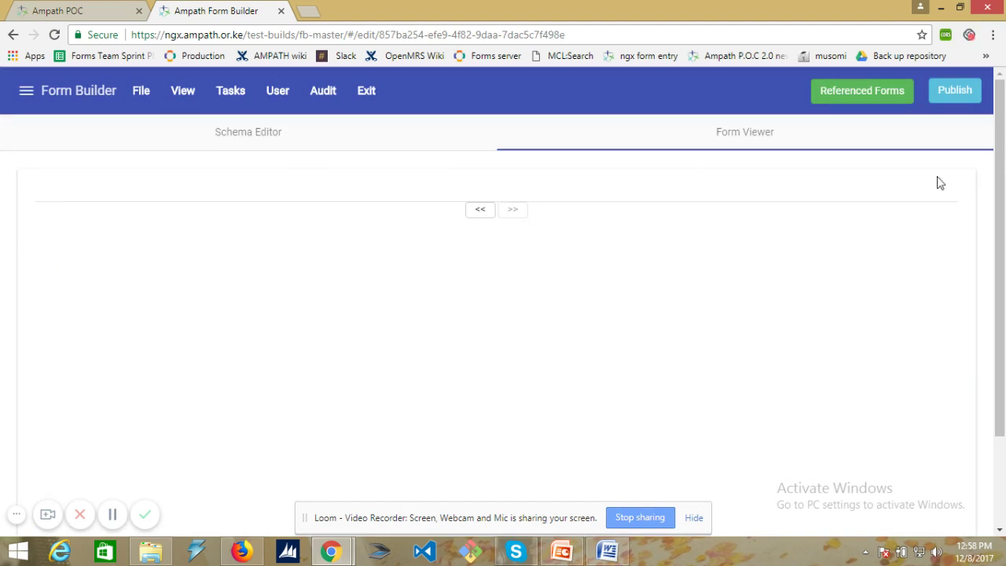
- Publish POC Test Form v1.1, confirming it replaces the previously published version
click(953, 91)
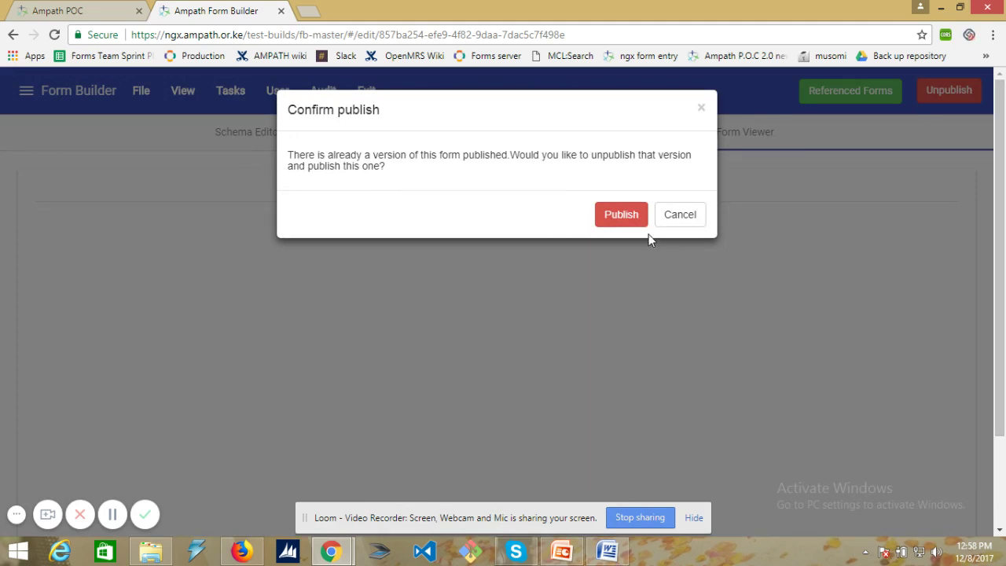
click(628, 222)
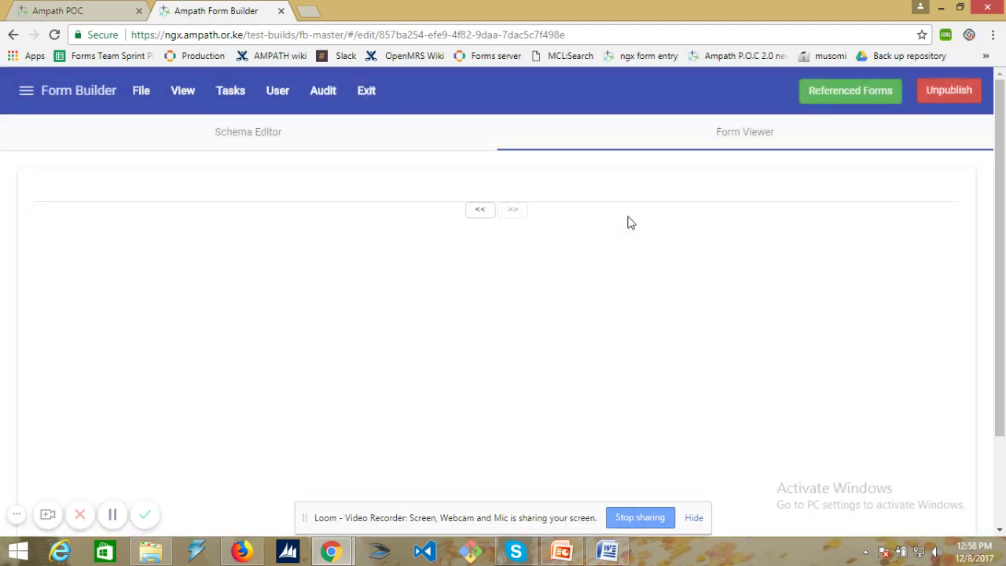
- In Chrome beside Ampath POC, clear the browser's cached browsing data
click(86, 11)
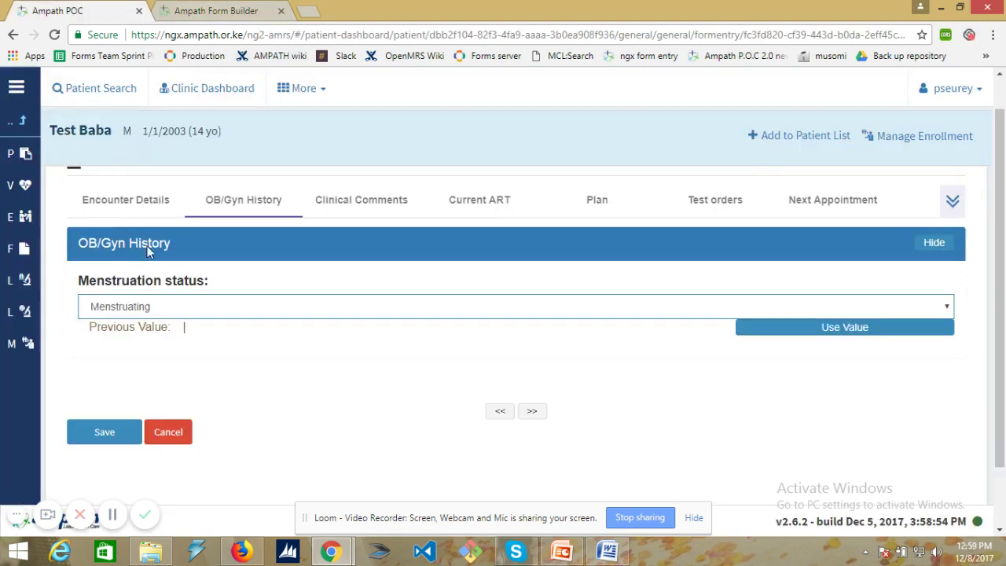
scroll(152, 228, up, 1)
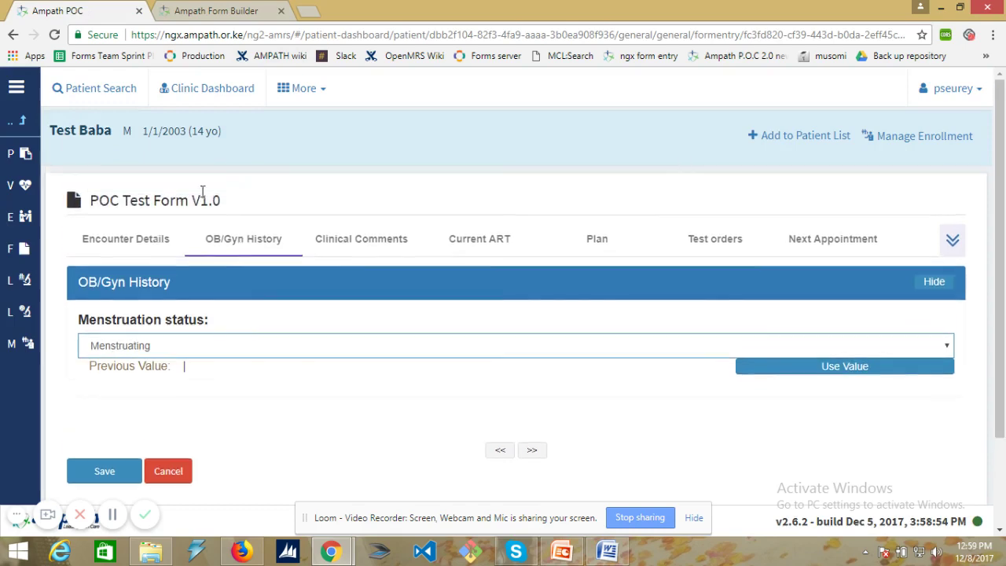
click(992, 36)
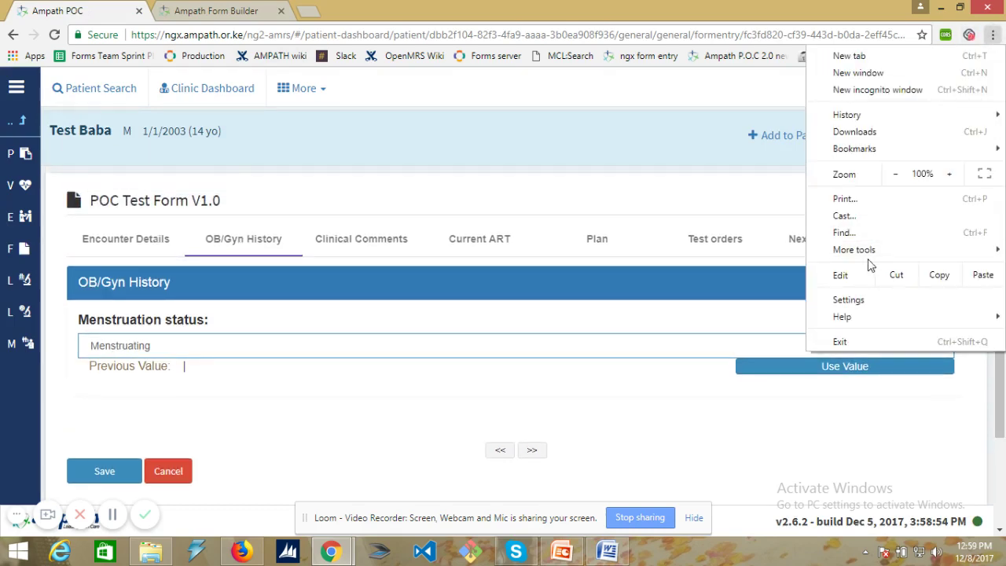
mouse_move(867, 249)
click(690, 291)
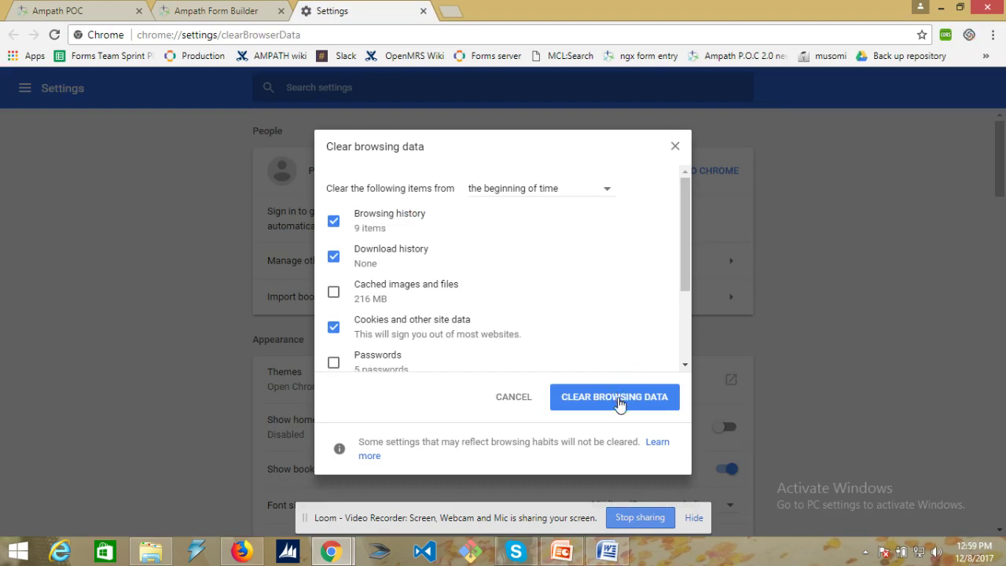
click(618, 403)
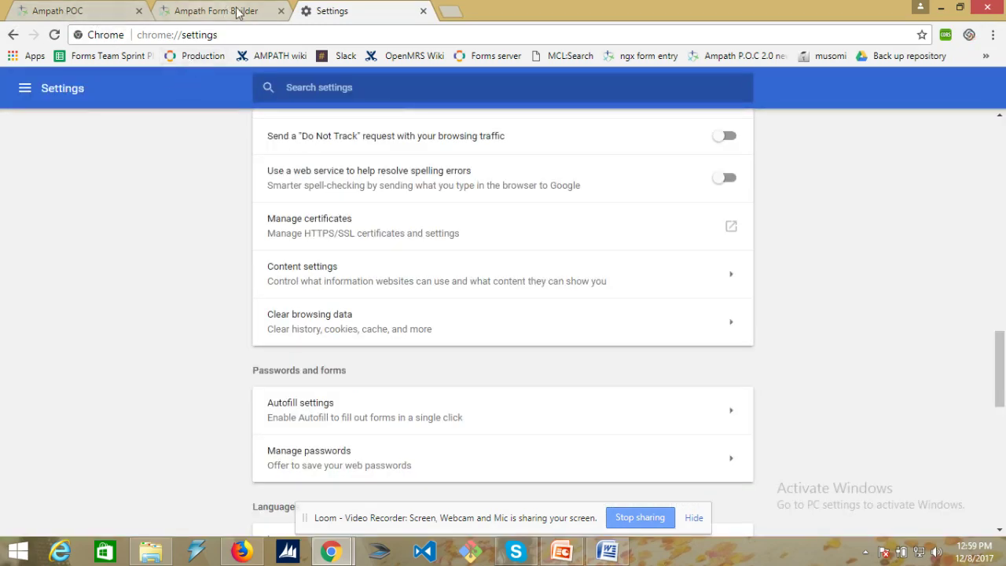
- Close the Settings tab and reload the Ampath POC form page, confirming the reload
click(423, 10)
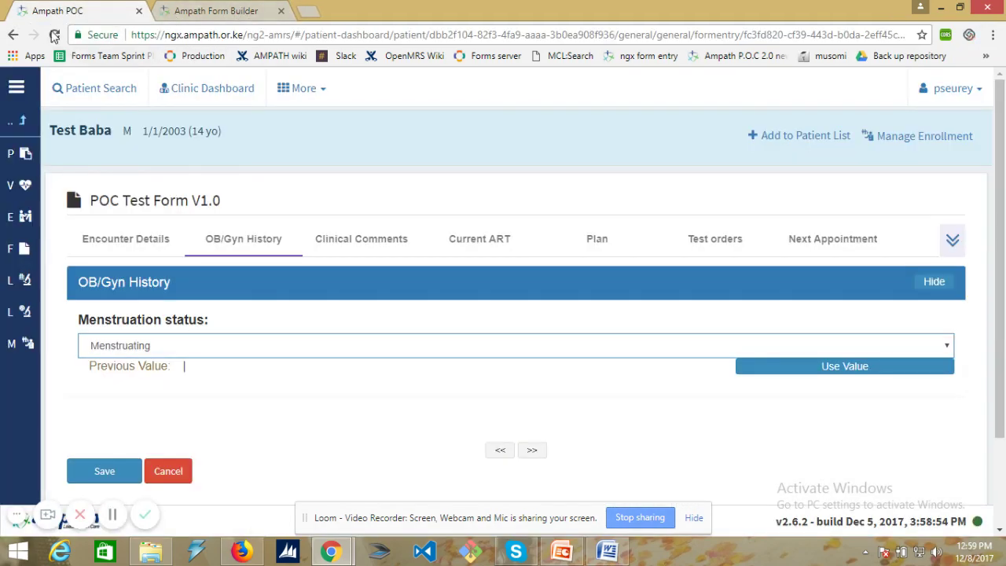
click(54, 34)
click(550, 135)
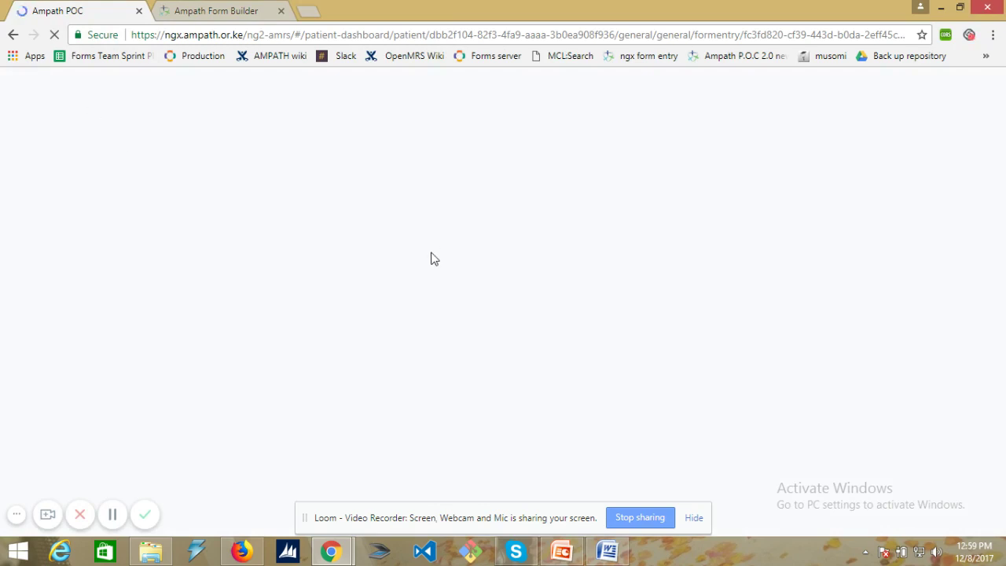
- Log back in and set Location Test as the current location
click(560, 382)
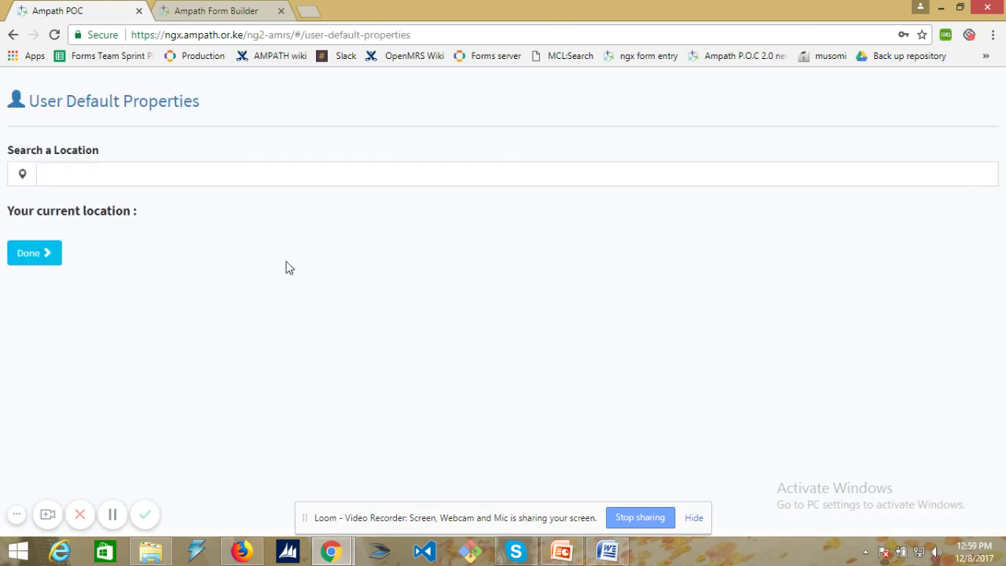
click(202, 173)
text(lo)
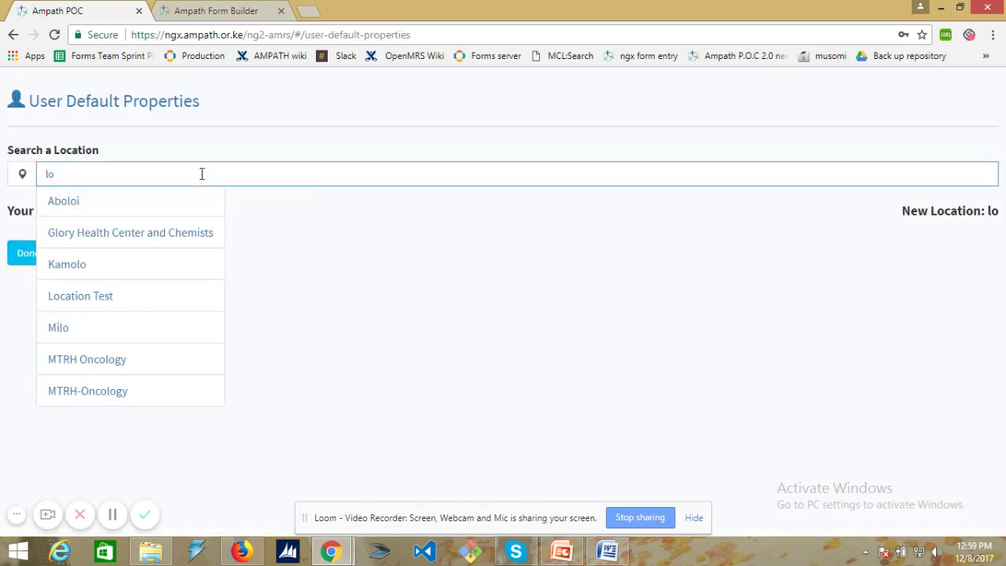
click(83, 299)
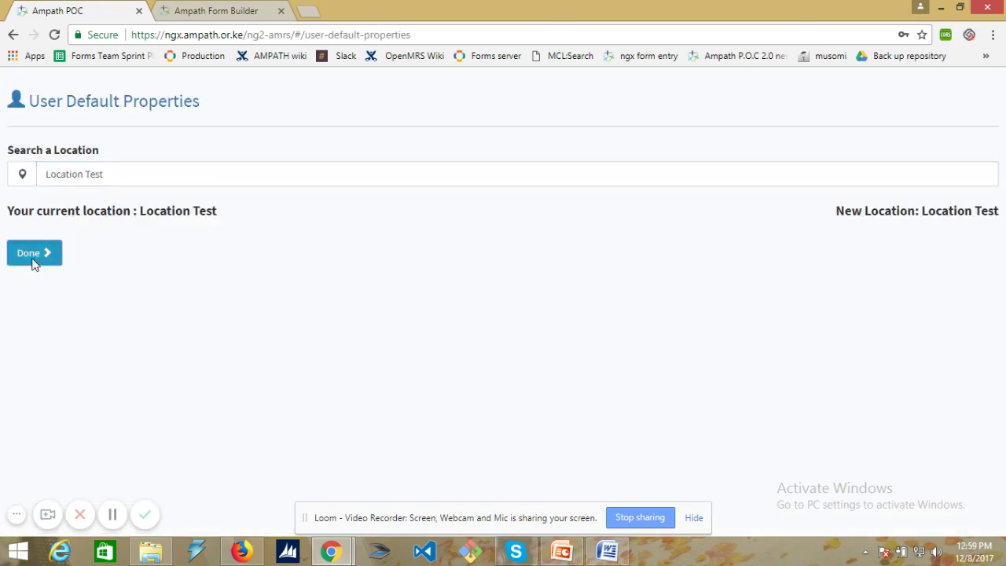
click(32, 260)
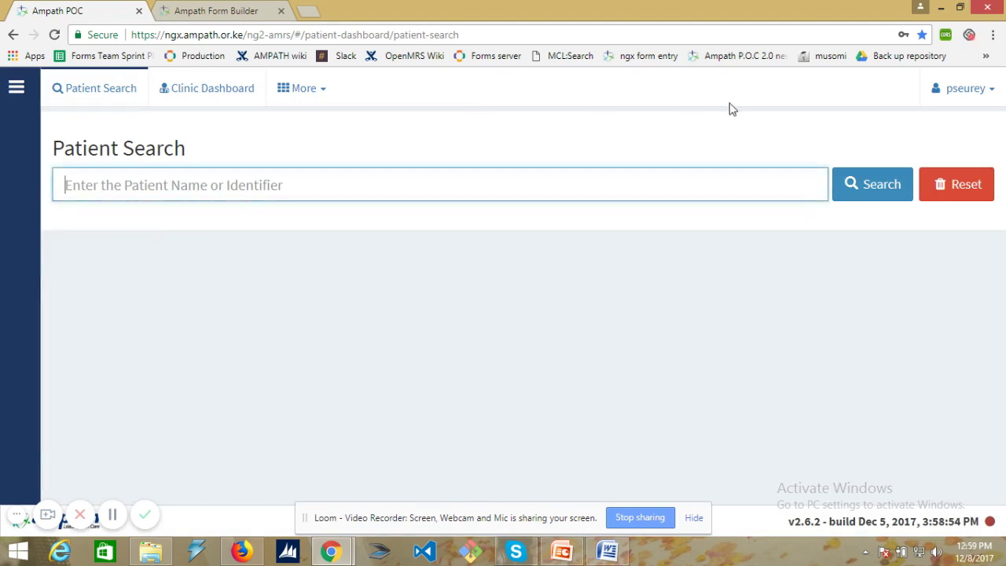
click(996, 89)
click(933, 258)
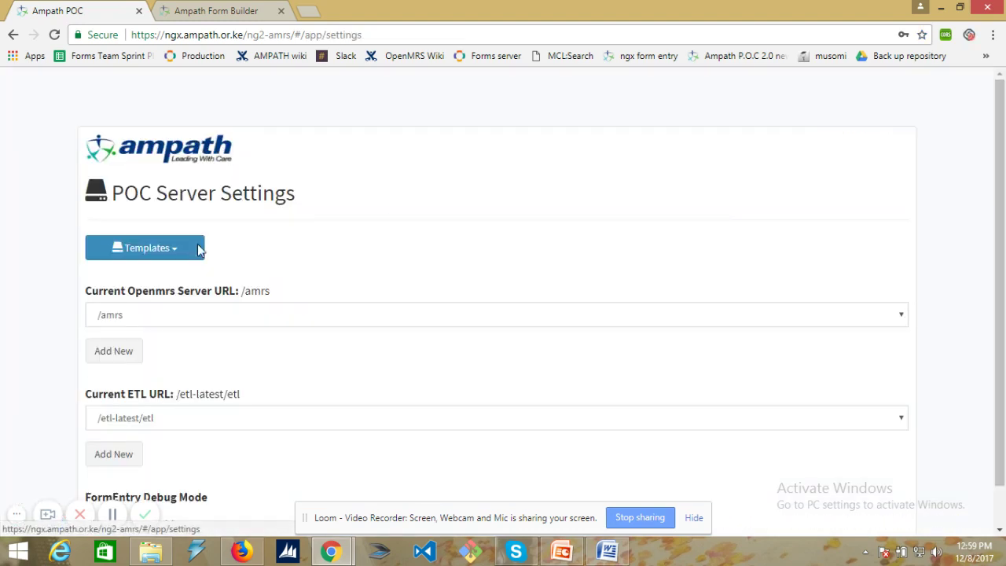
click(156, 318)
click(169, 348)
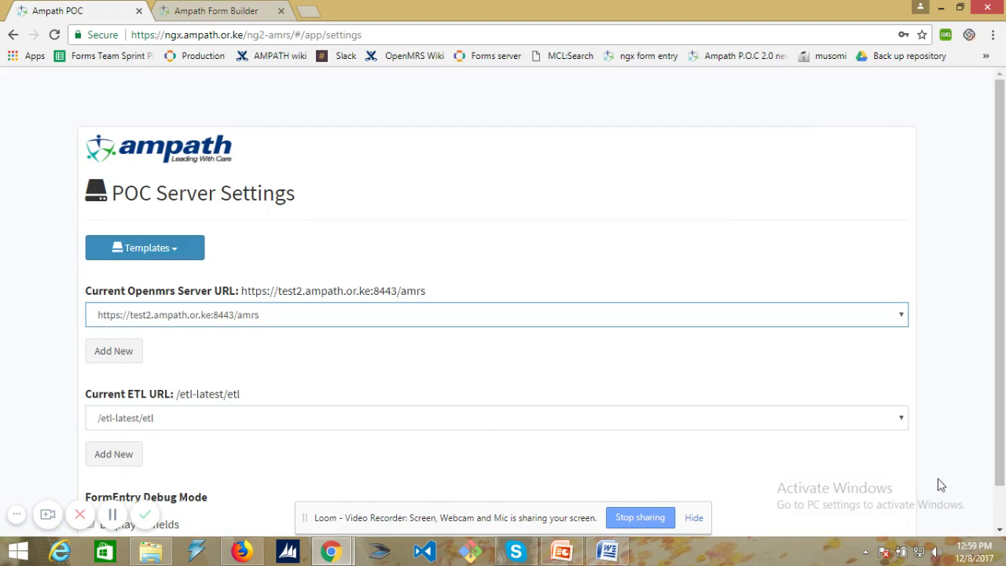
scroll(941, 485, down, 1)
click(869, 509)
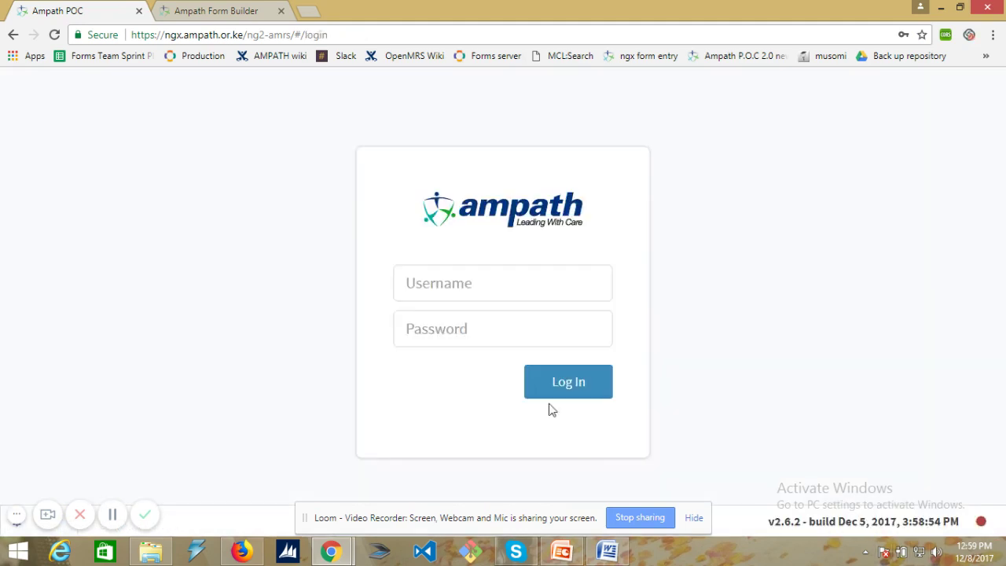
click(586, 393)
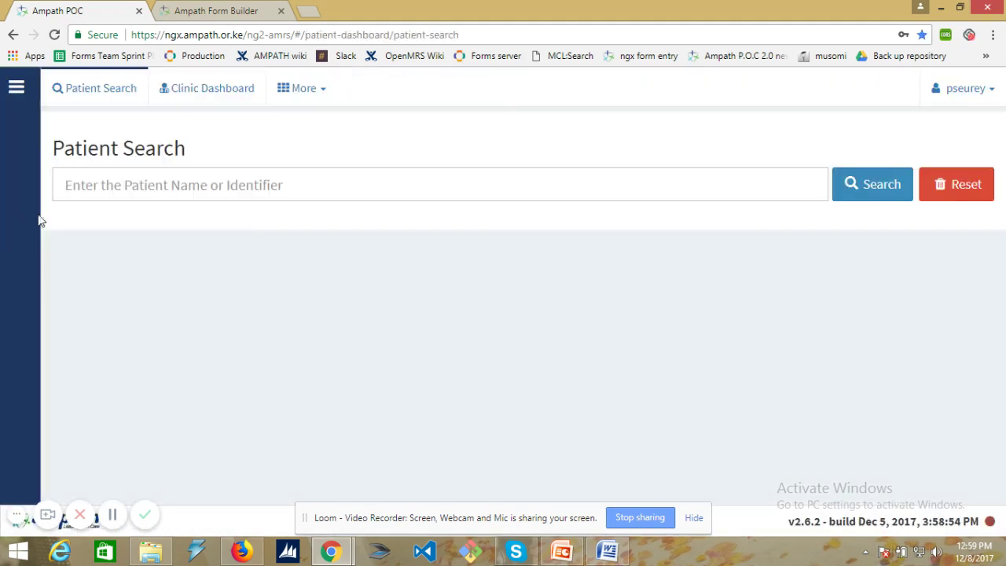
- Search for the test patient with 'tets' and open their dashboard
click(74, 184)
text(tets)
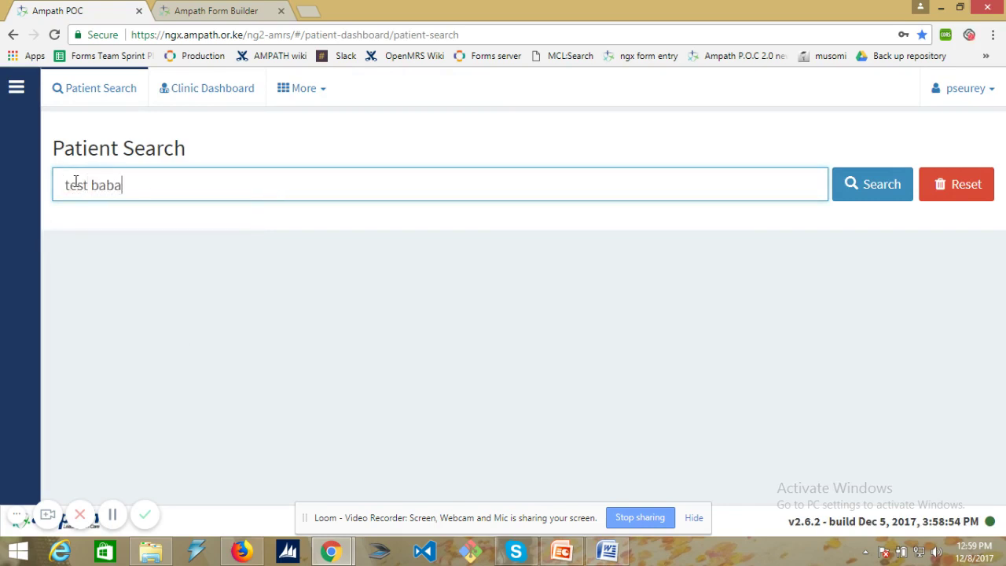
key(Return)
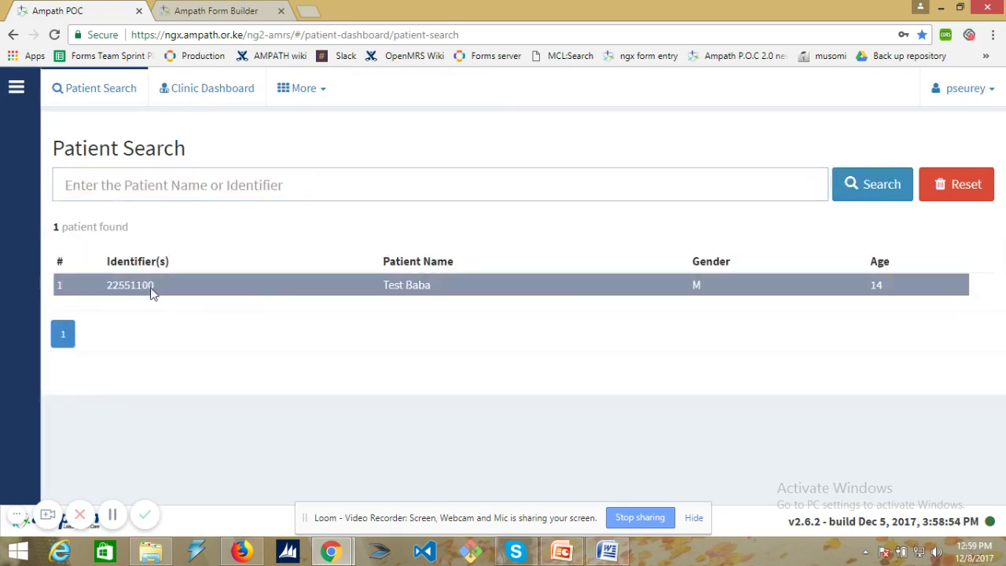
click(153, 289)
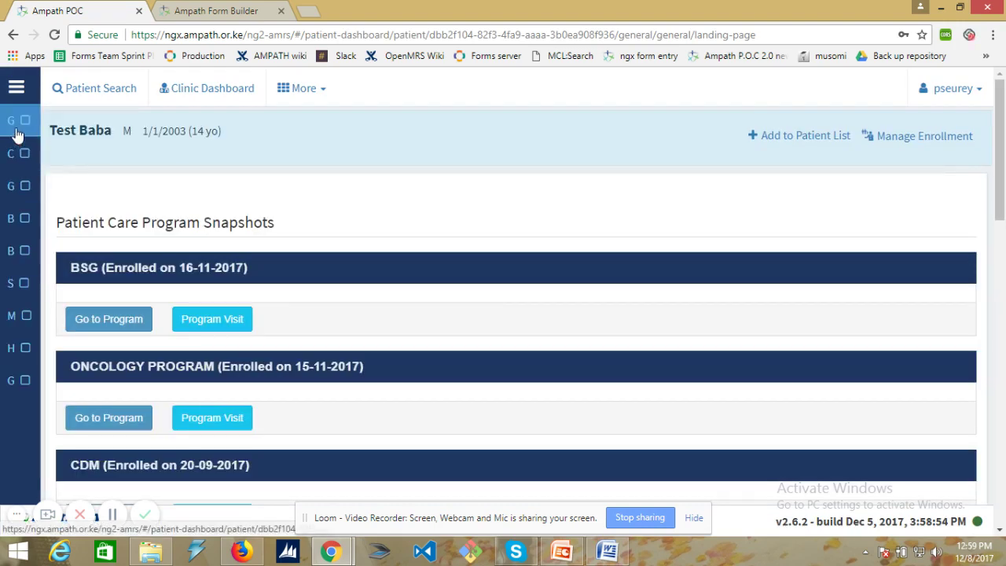
- Open POC Test Form 1.1 via the 'poc tes' filter and display its OB/Gyn History questions
click(75, 252)
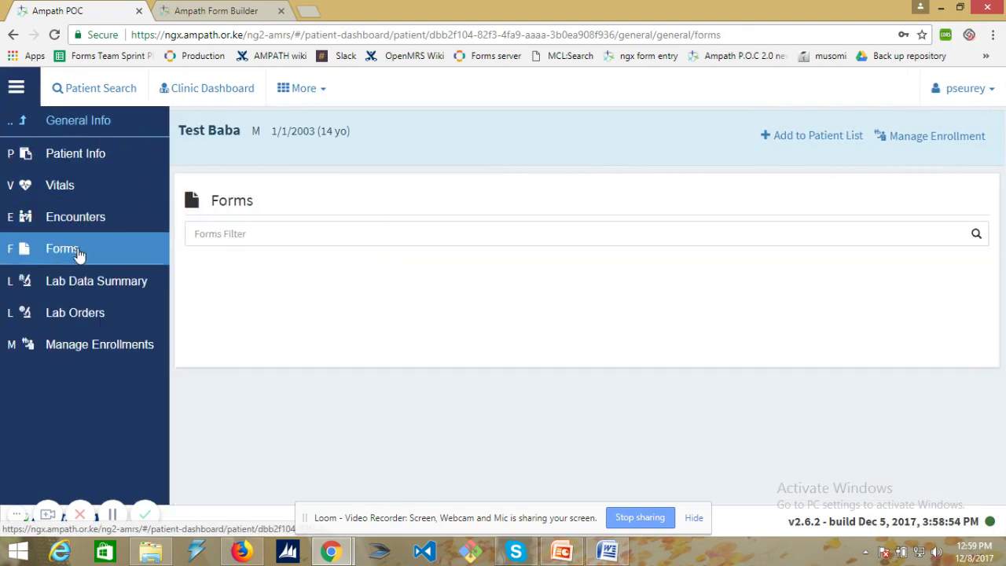
click(123, 234)
text(po)
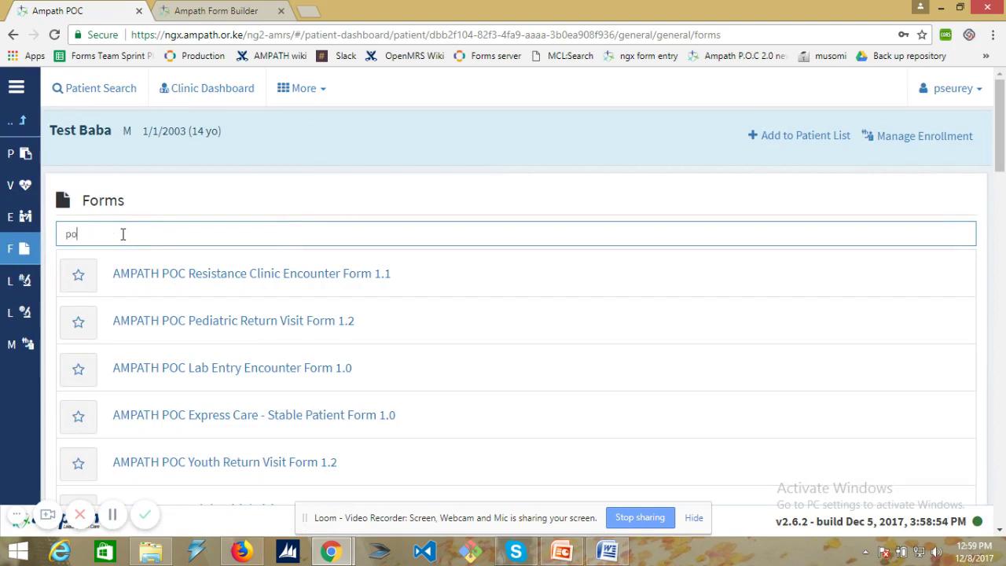
text(c tes)
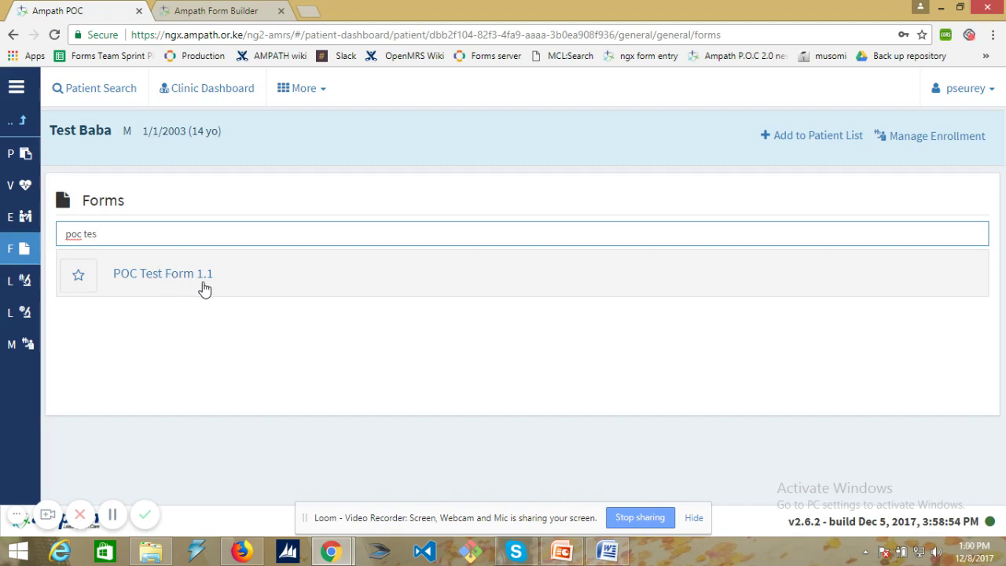
click(174, 275)
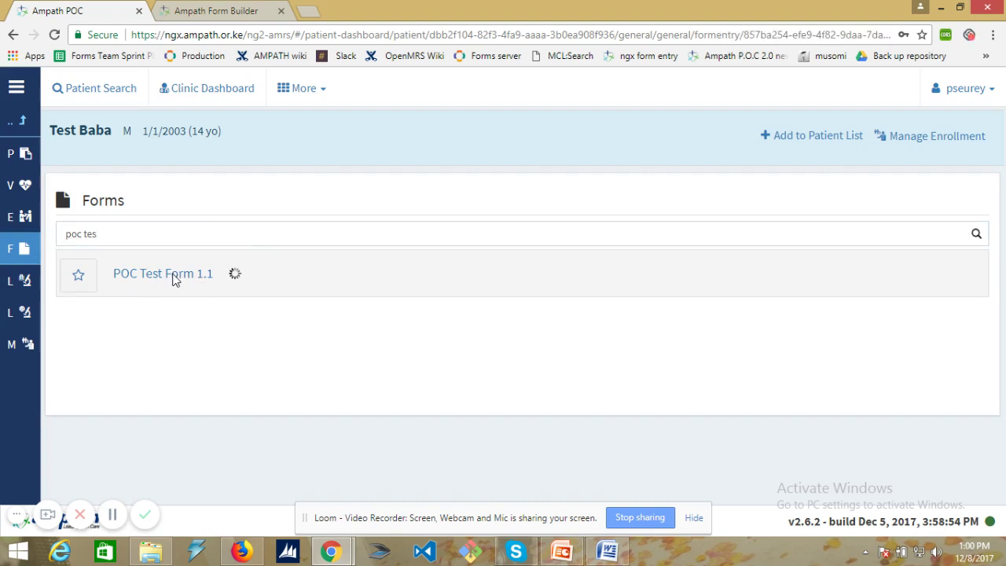
click(262, 246)
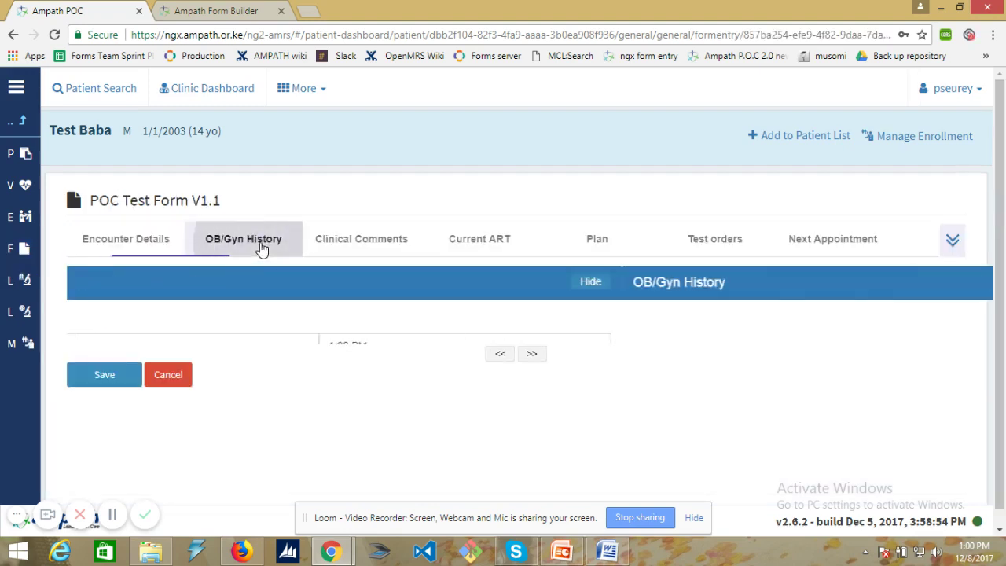
click(932, 279)
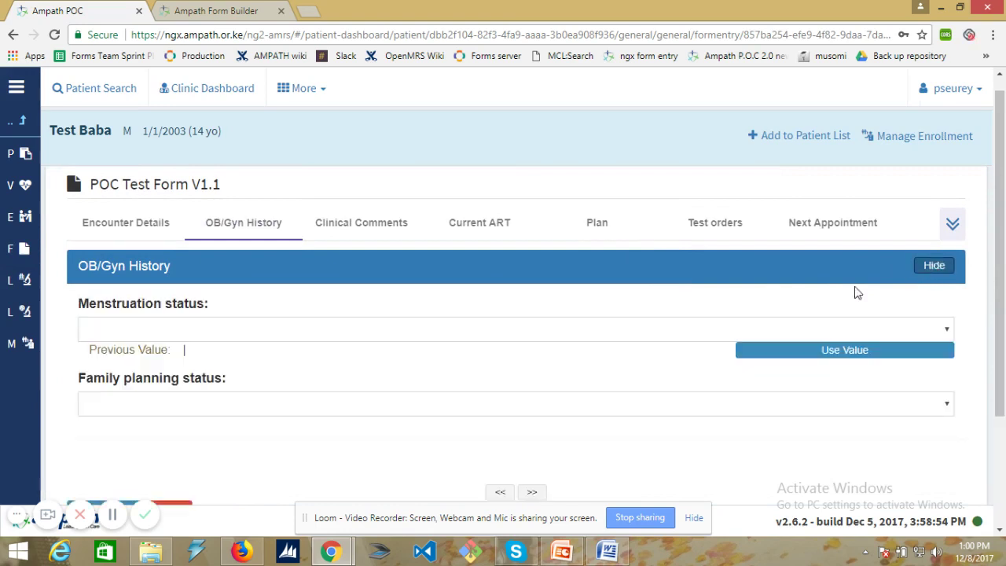
scroll(526, 400, down, 1)
scroll(526, 400, down, 3)
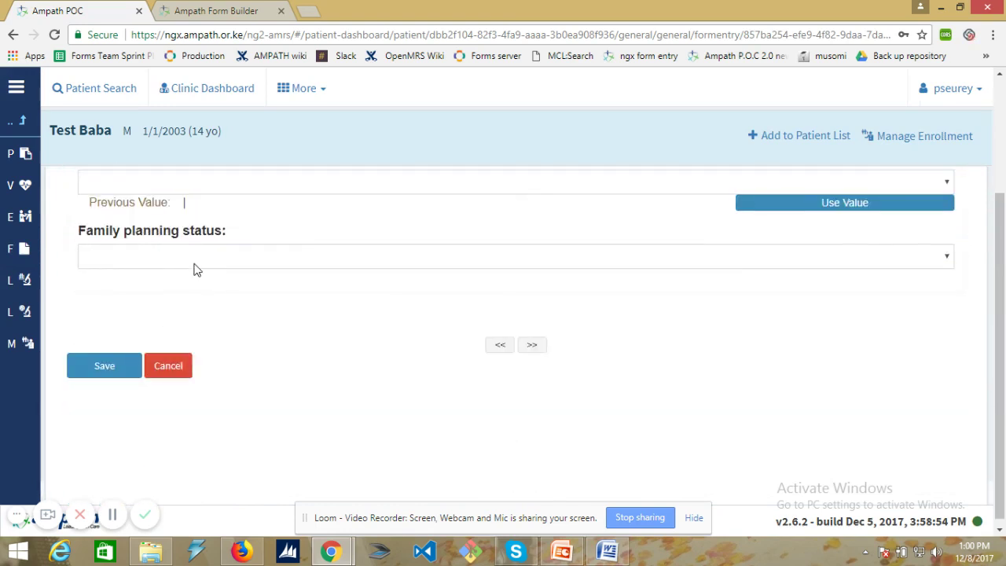